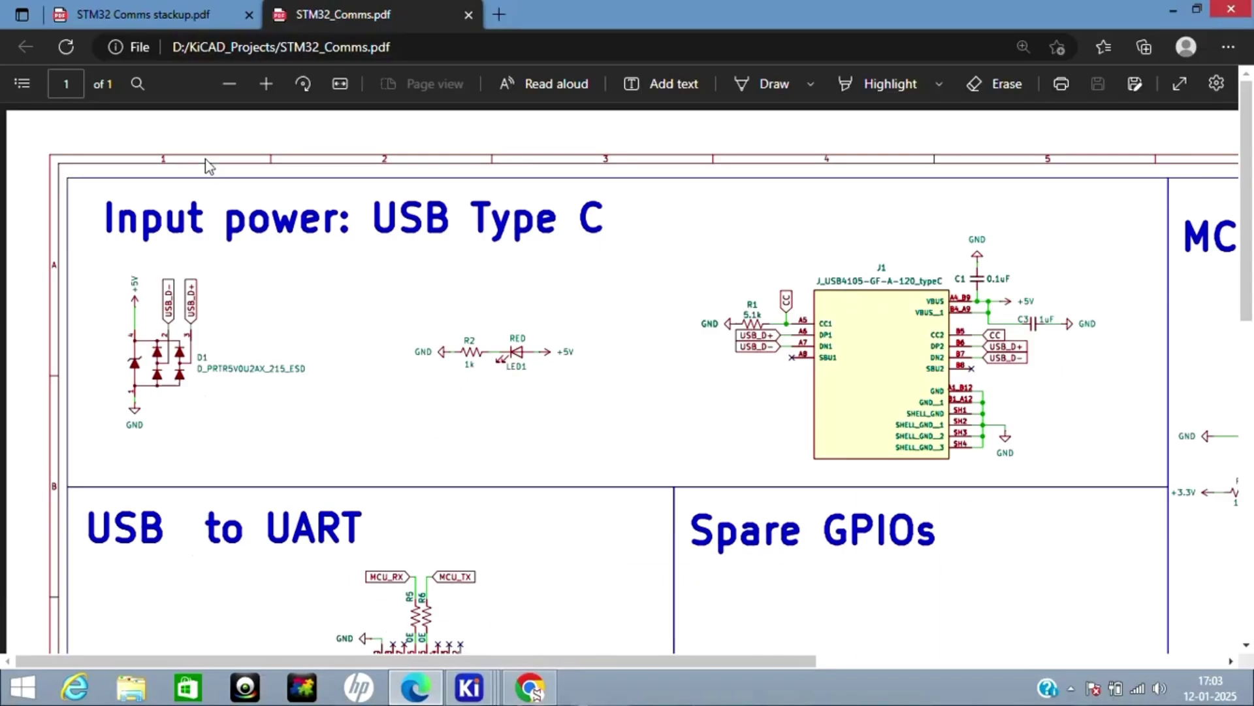
Step: Survey the whole STM32_Comms schematic sheet and its division into functional sections, starting from the USB Type C input power block
scroll(293, 274, "down", 4)
scroll(294, 273, "up", 4)
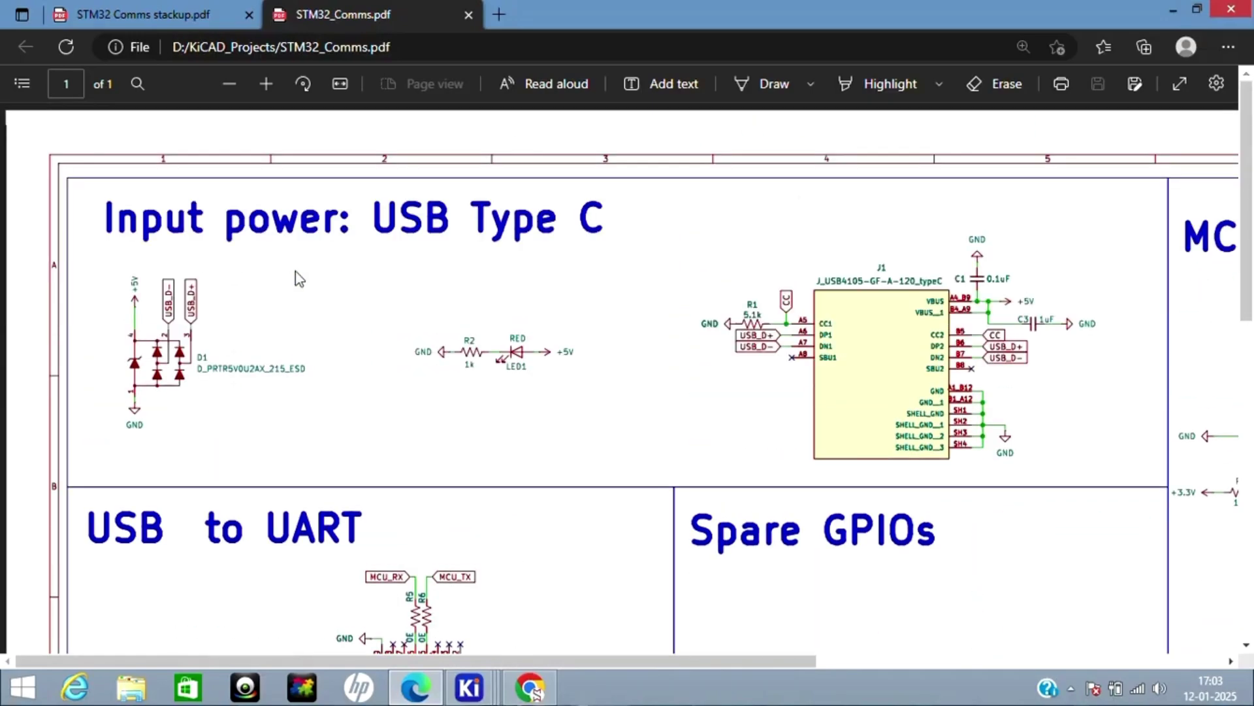
scroll(295, 272, "down", 2, "ctrl")
scroll(295, 272, "down", 1, "ctrl")
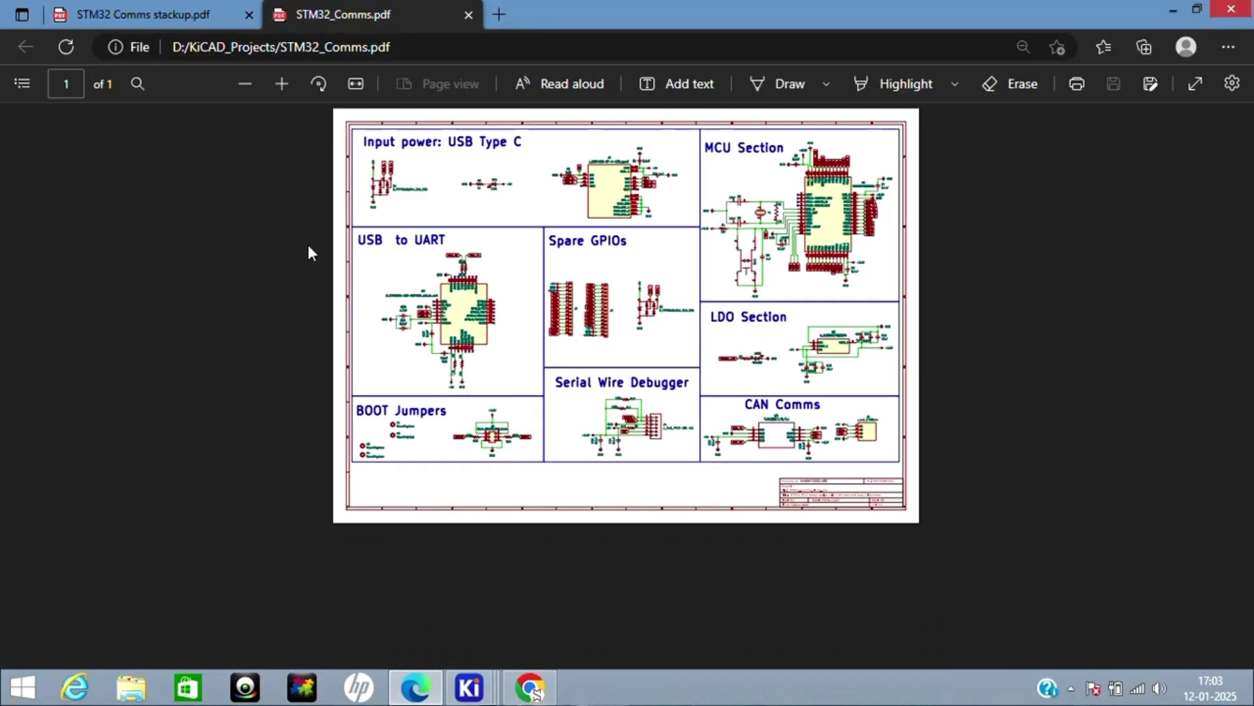
scroll(327, 166, "up", 3, "ctrl")
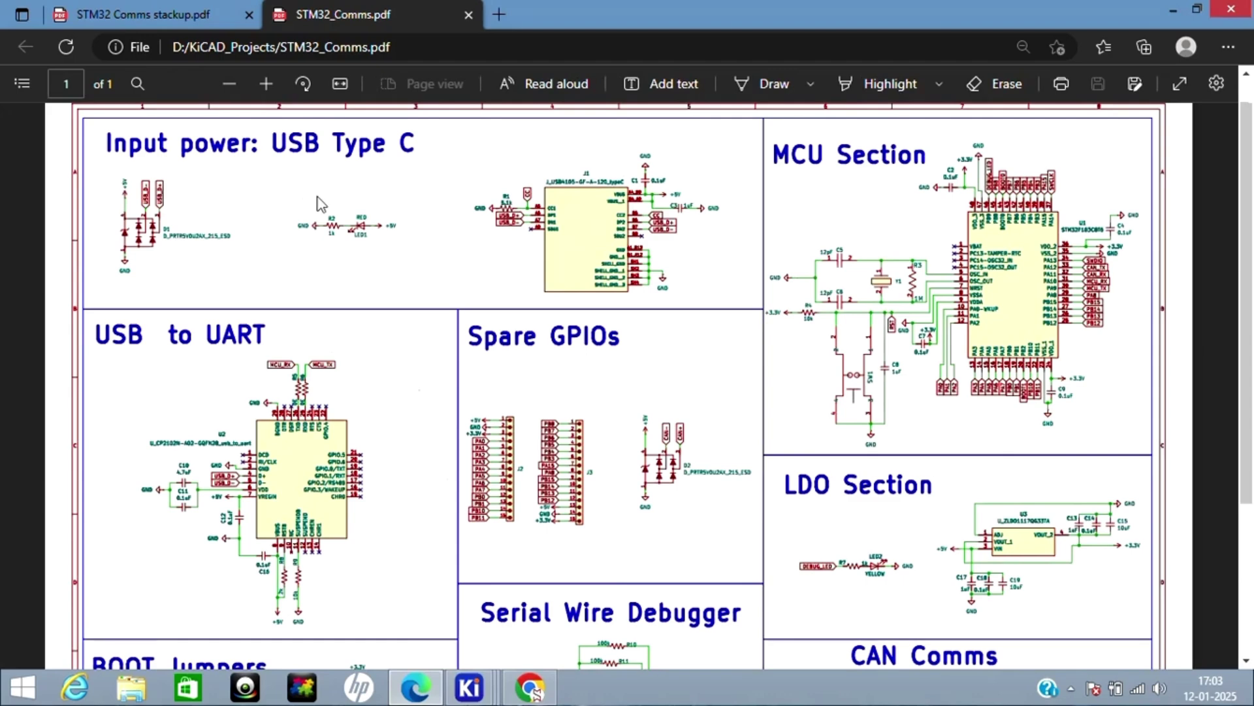
scroll(327, 249, "left", 2, "shift")
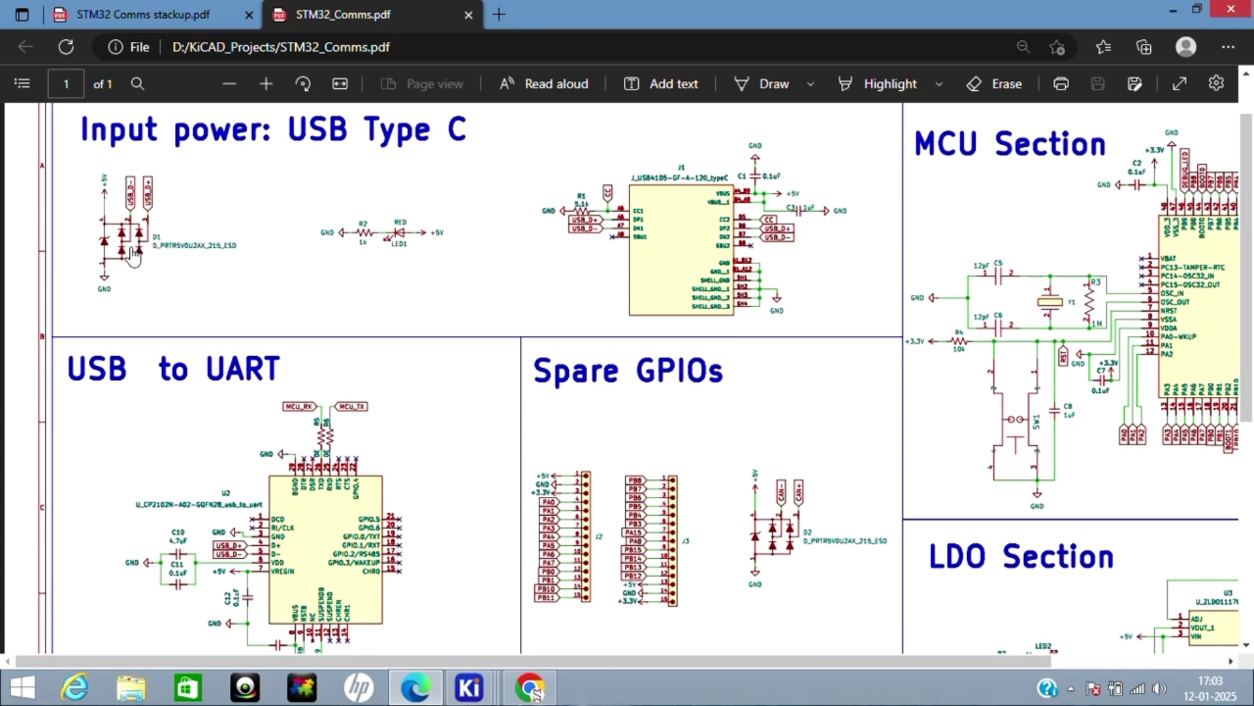
scroll(222, 268, "down", 3)
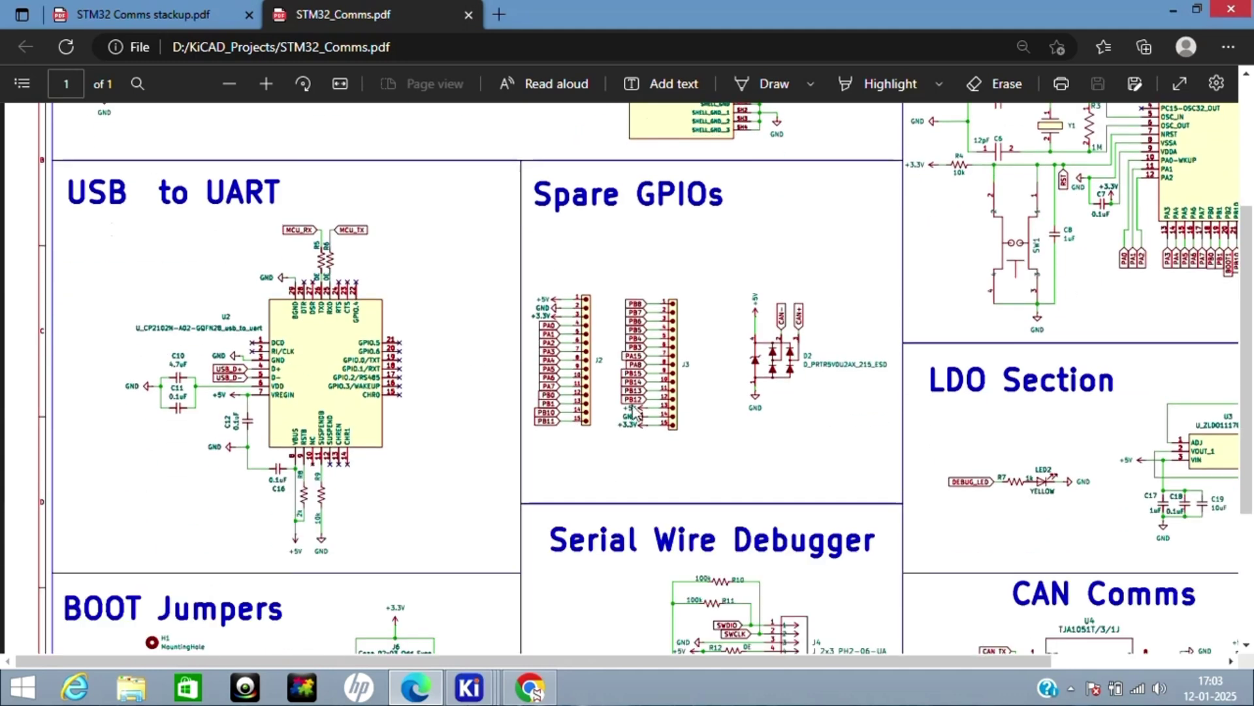
scroll(448, 299, "up", 4)
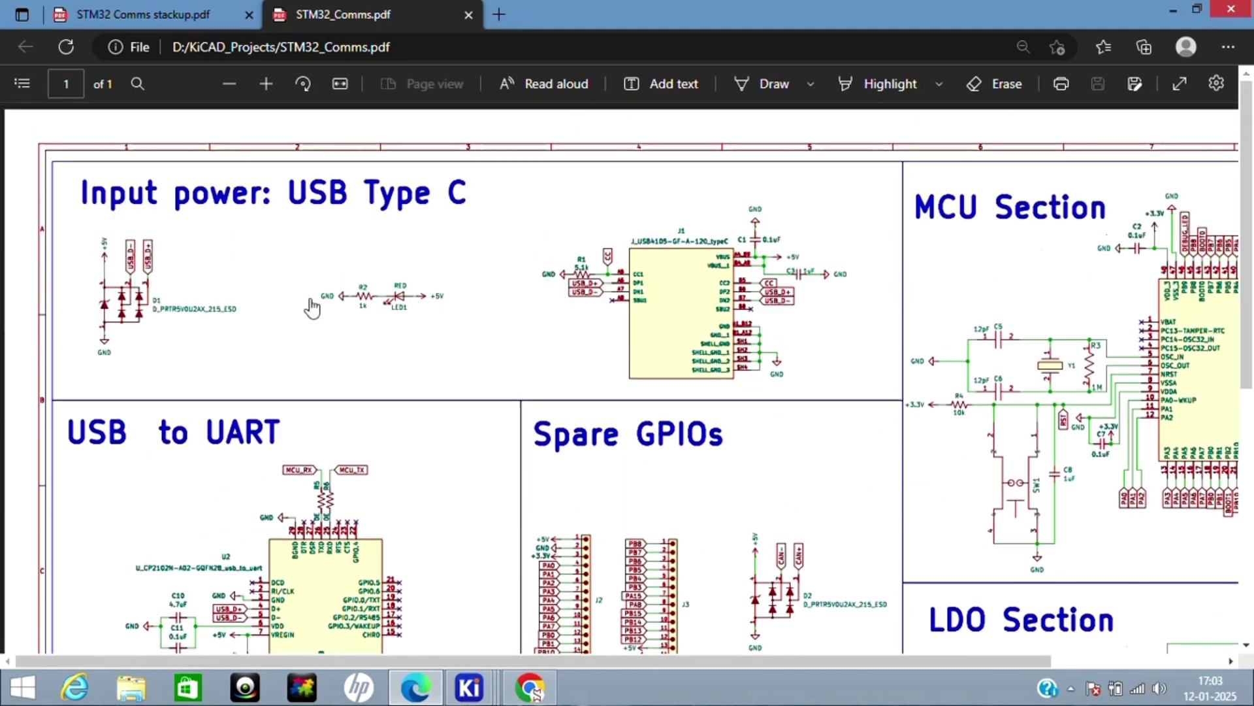
Step: Examine the USB Type C input power section, including the ESD protection diode, power LED and connector J1 wiring
scroll(129, 261, "up", 2, "ctrl")
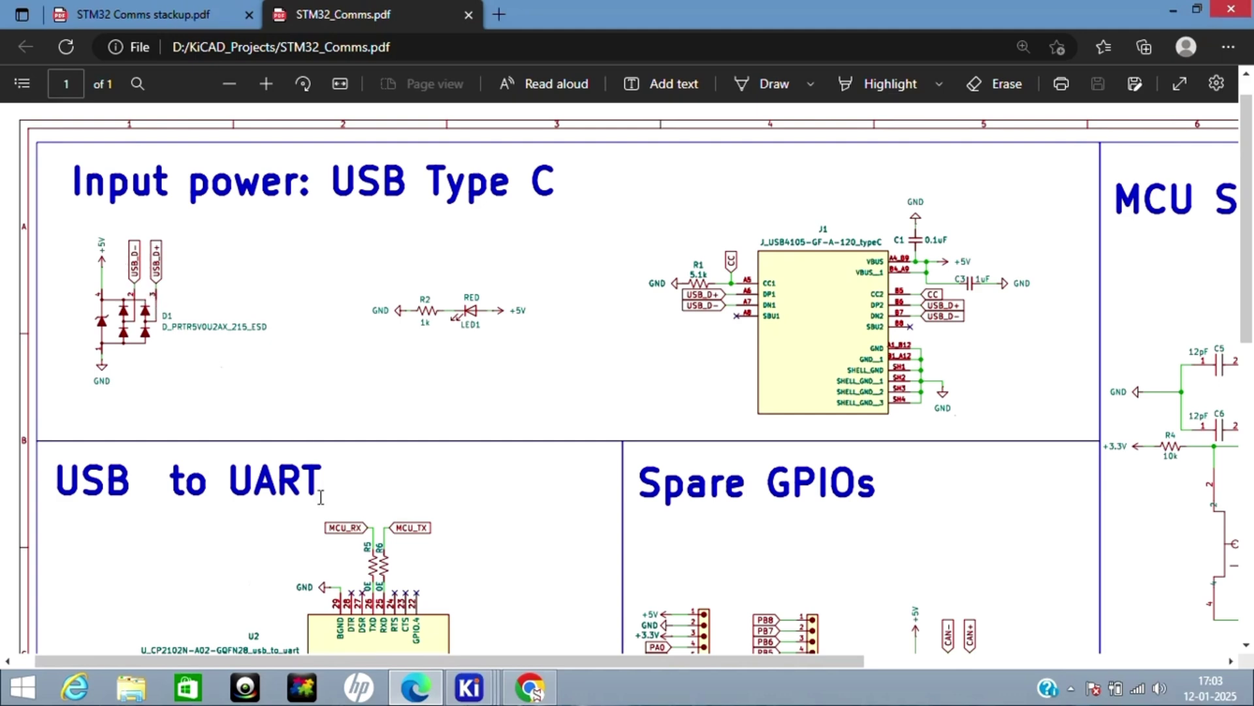
scroll(333, 504, "down", 3)
scroll(347, 504, "up", 3)
scroll(291, 451, "up", 1)
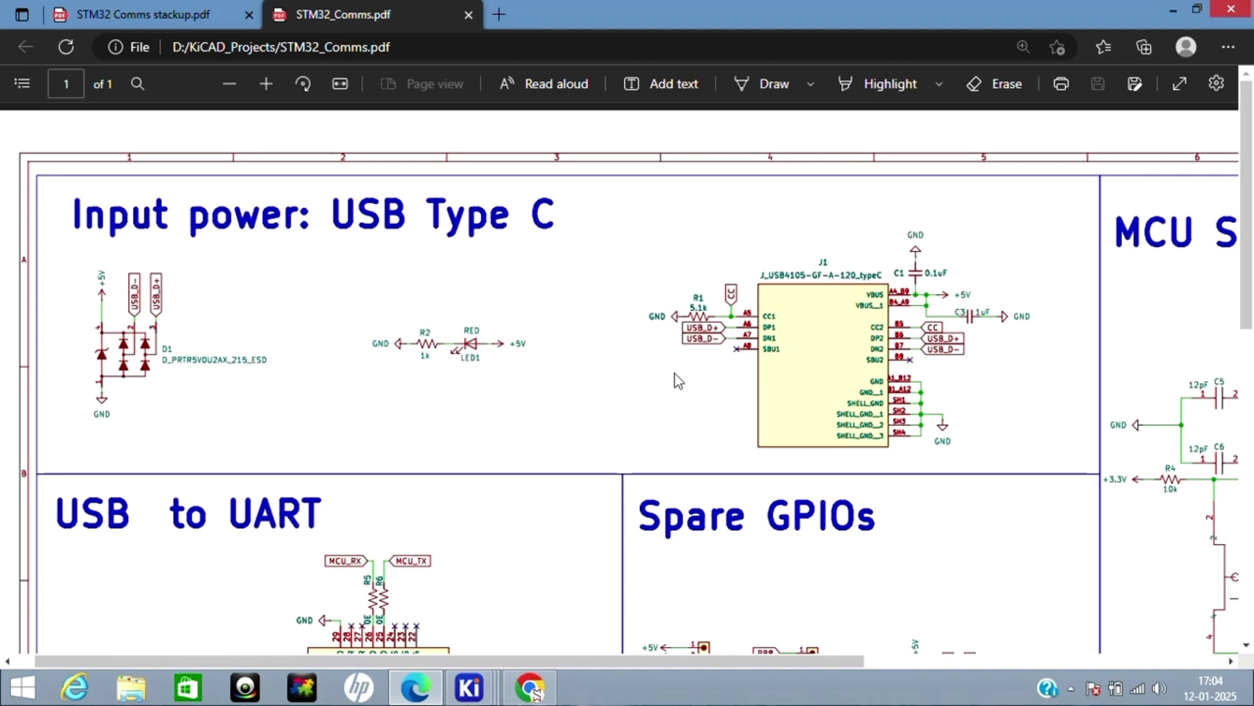
scroll(875, 358, "up", 2, "ctrl")
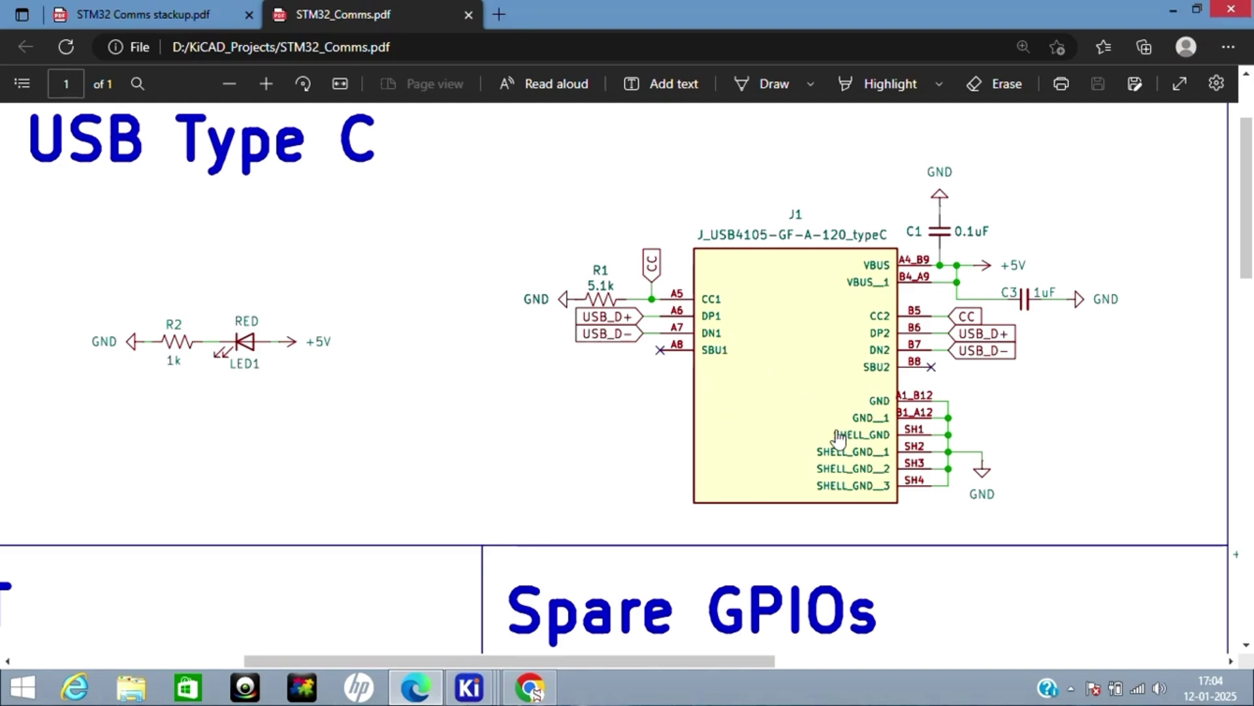
Step: Examine the LDO section, covering regulator U3, its input and output capacitors, and the debug LED circuit
scroll(839, 438, "down", 5, "ctrl")
scroll(840, 438, "down", 3)
scroll(958, 451, "up", 5, "ctrl")
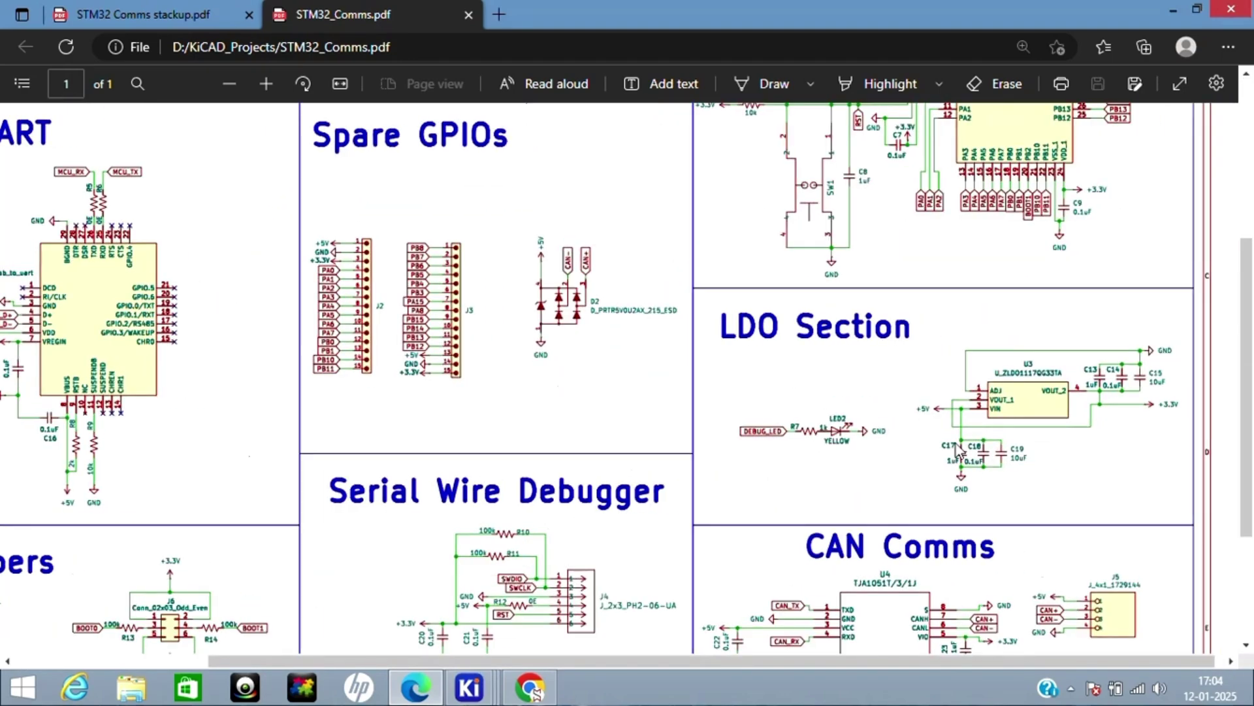
scroll(958, 451, "up", 2, "ctrl")
scroll(955, 450, "up", 2)
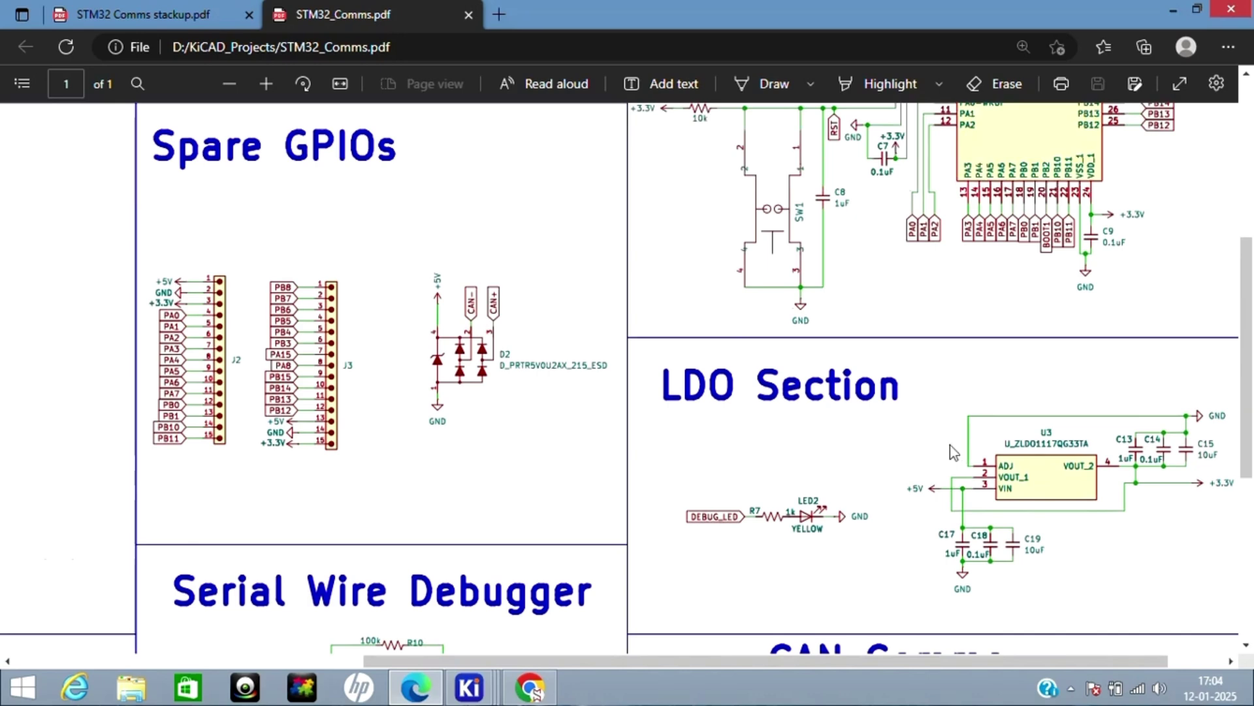
scroll(949, 450, "down", 2, "ctrl")
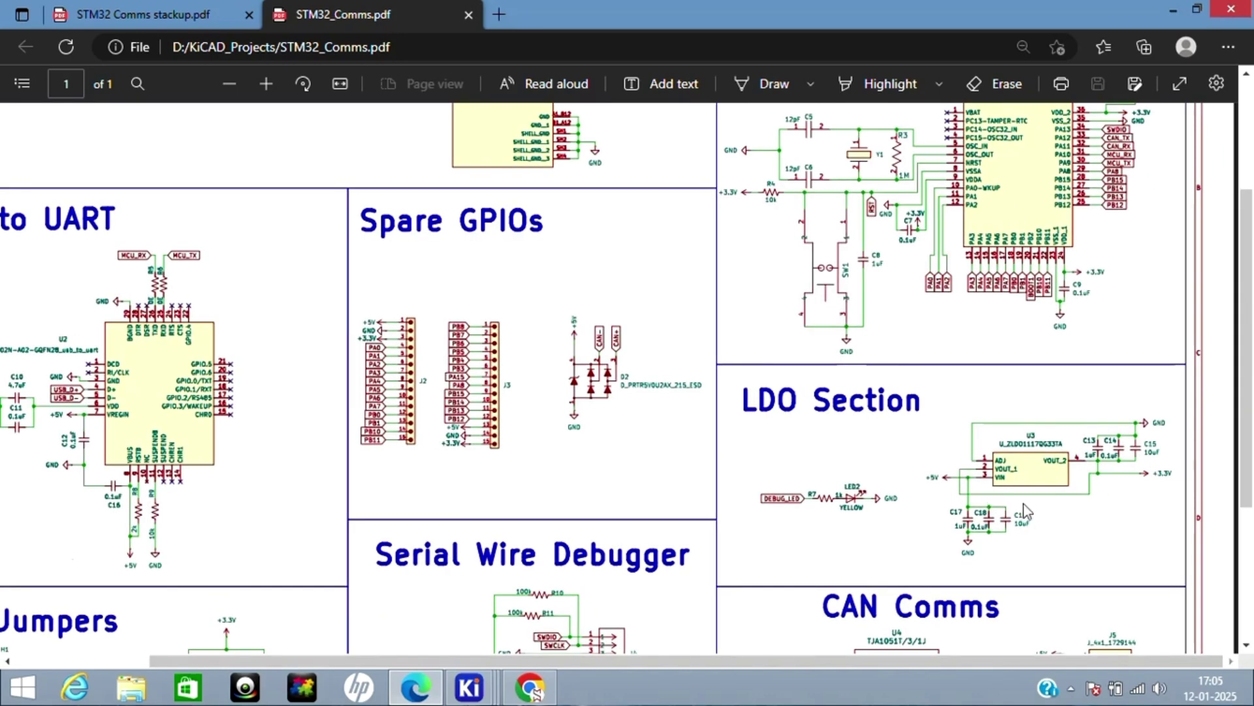
scroll(1021, 506, "up", 2, "ctrl")
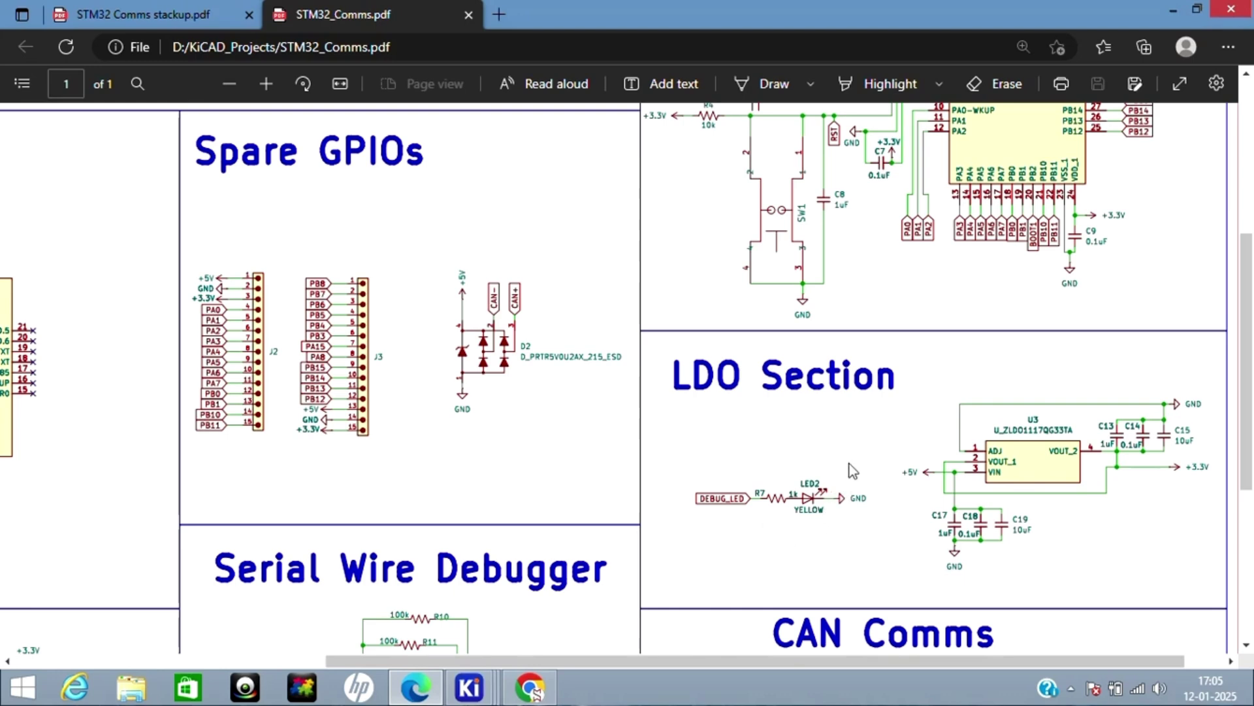
Step: Examine the MCU section, covering the STM32F103C8T6 pins, crystal circuit, reset switch and decoupling capacitors
scroll(853, 471, "up", 5)
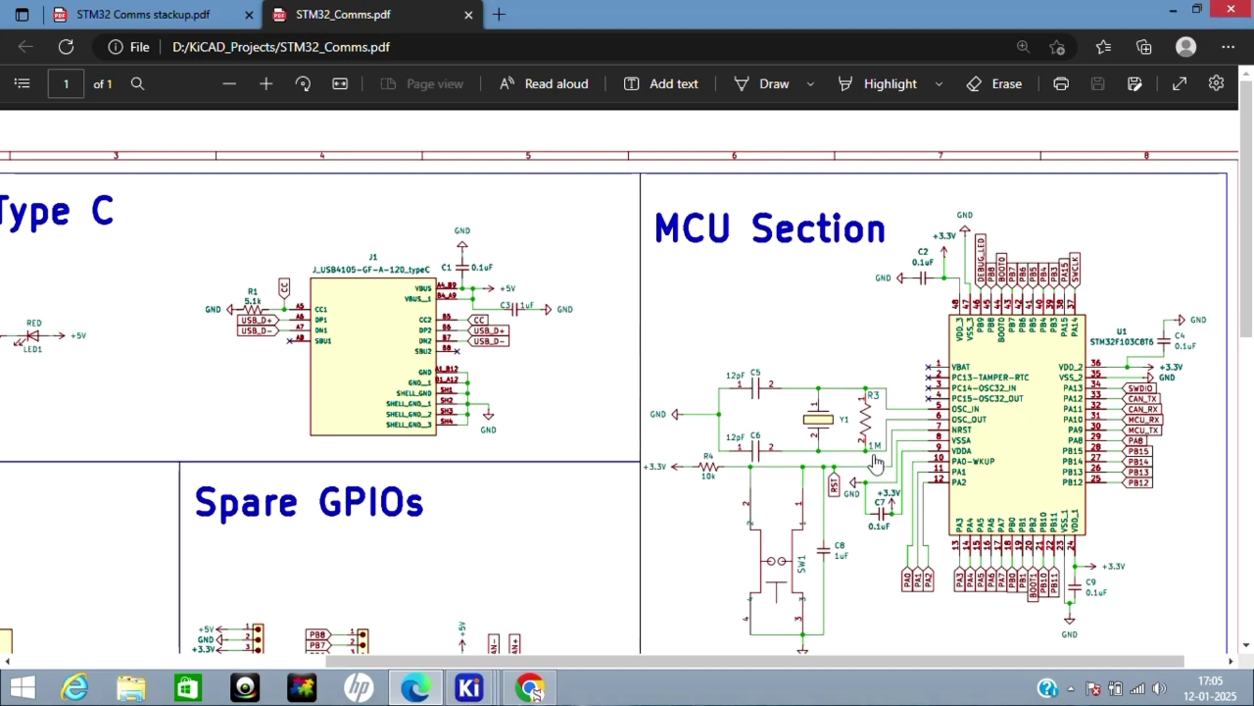
scroll(881, 444, "down", 2)
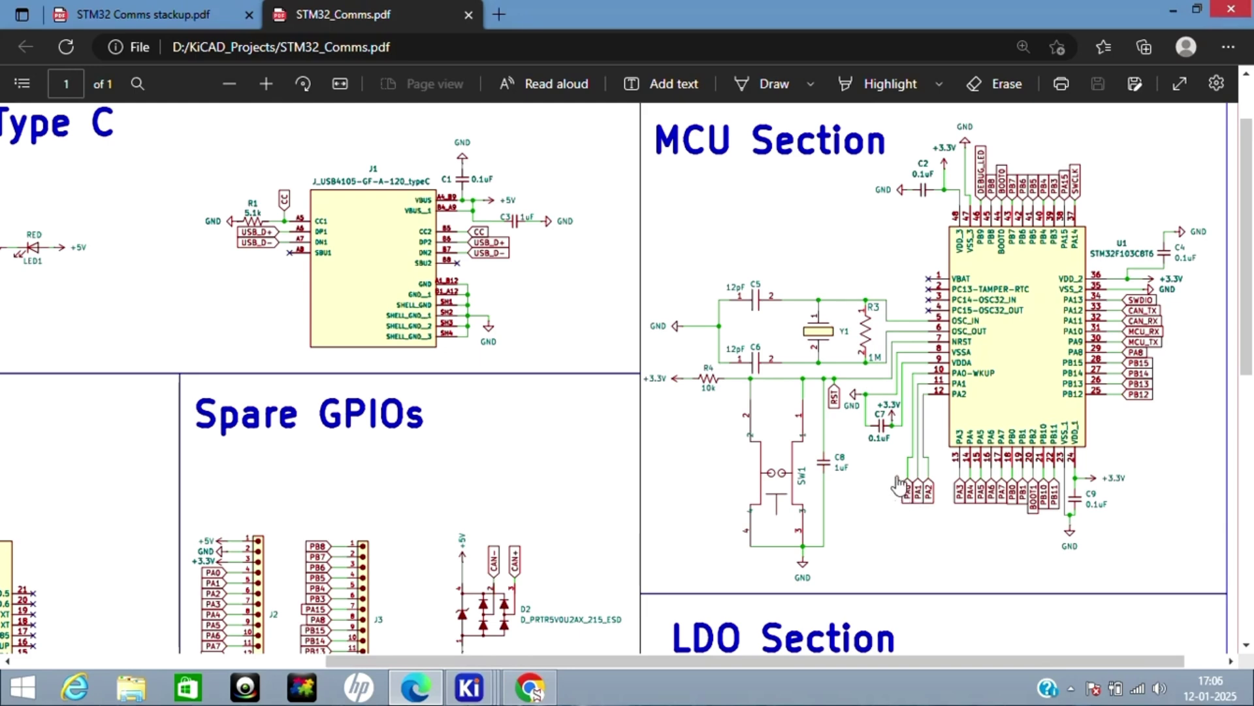
scroll(895, 489, "up", 2)
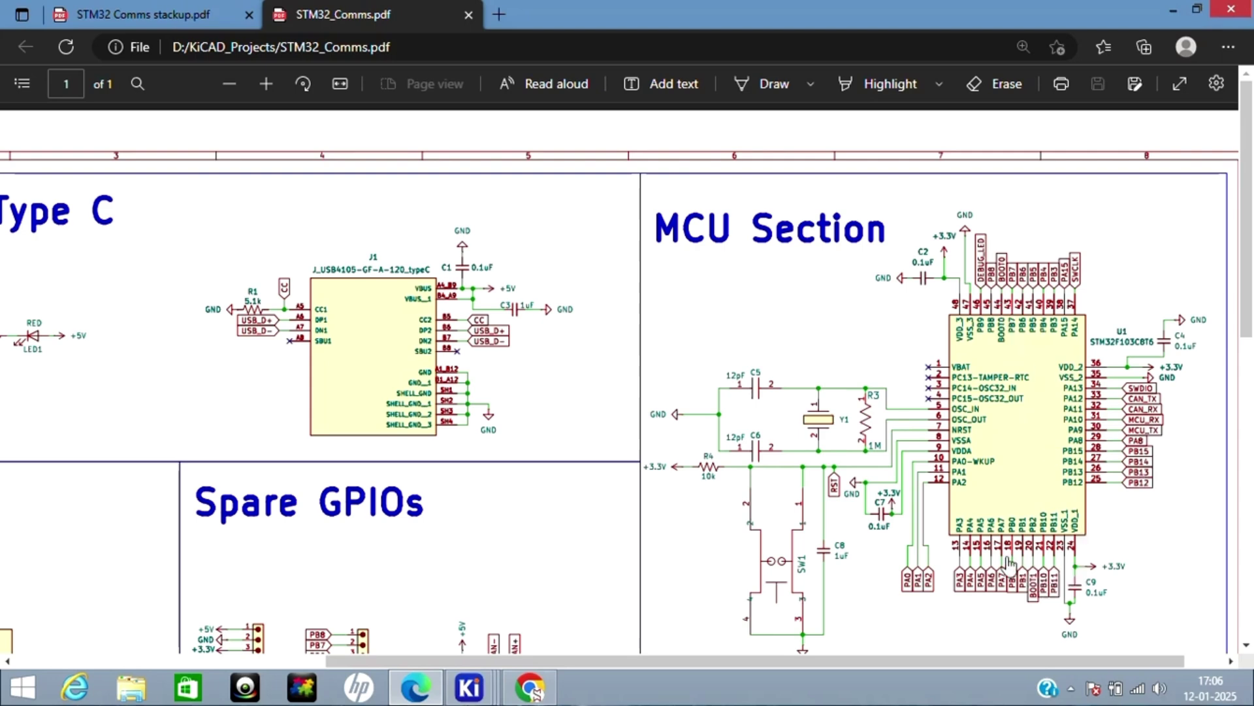
scroll(1009, 566, "down", 1)
scroll(765, 484, "down", 2, "ctrl")
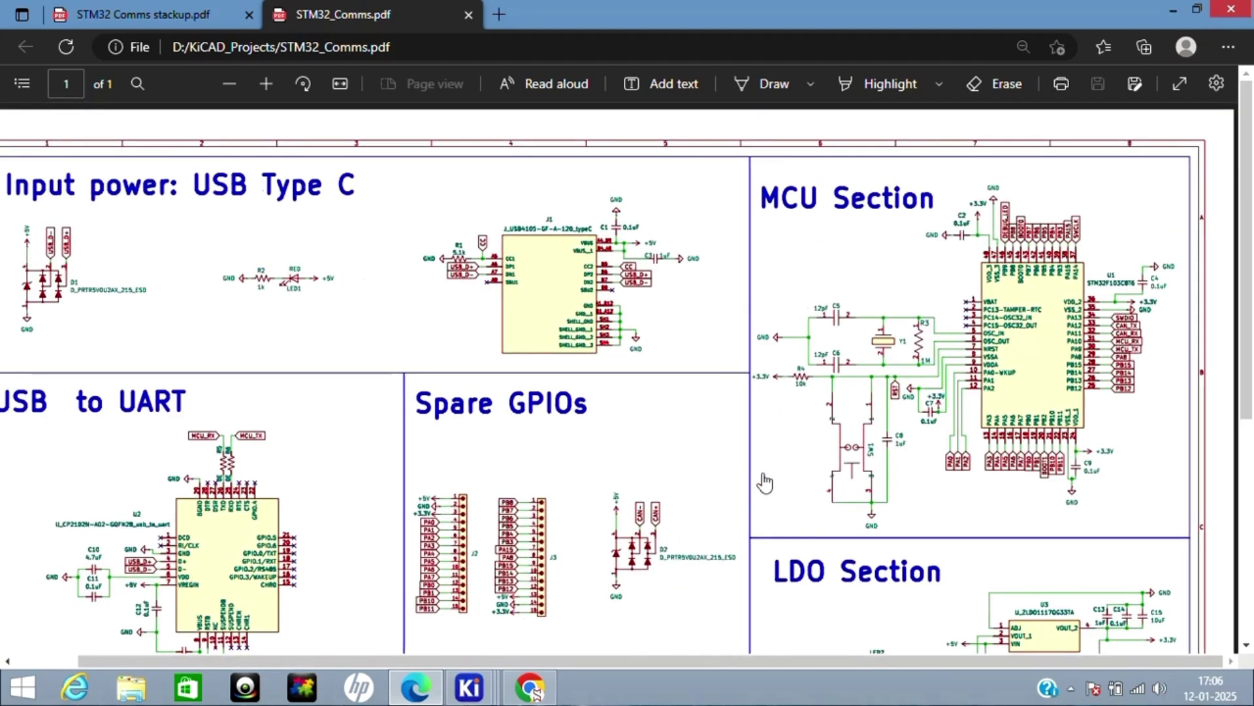
Step: Examine the BOOT Jumpers section with header J6 and its BOOT0 and BOOT1 resistors
scroll(758, 474, "down", 2, "ctrl")
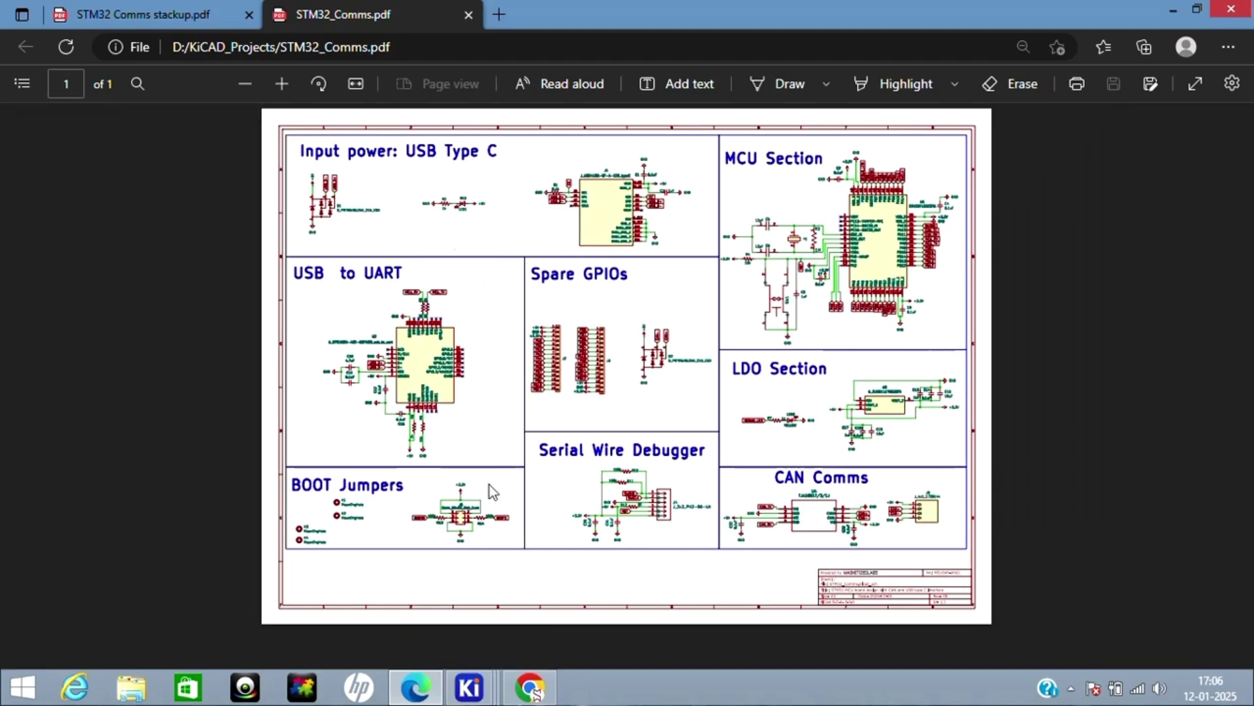
scroll(489, 485, "up", 3, "ctrl")
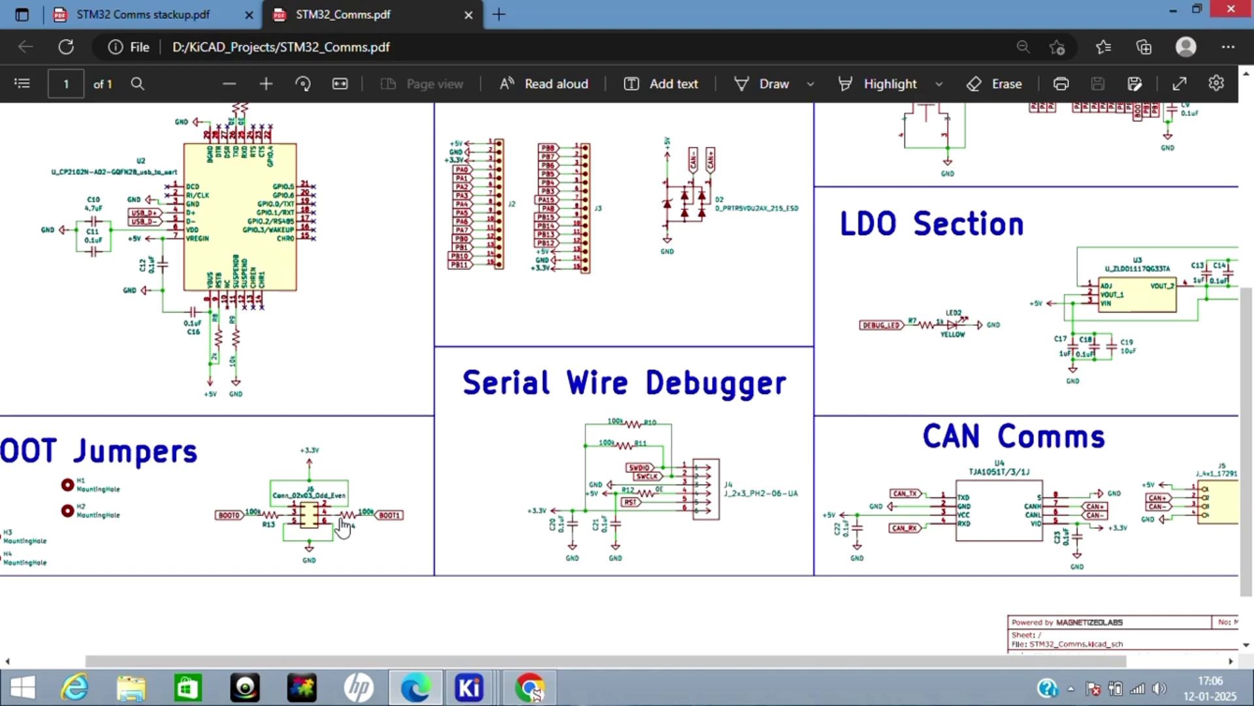
scroll(351, 531, "down", 2, "ctrl")
Step: Examine the Serial Wire Debugger connector J4 circuit and the spare GPIO headers J2 and J3
scroll(353, 532, "up", 2, "ctrl")
scroll(636, 560, "up", 2, "ctrl")
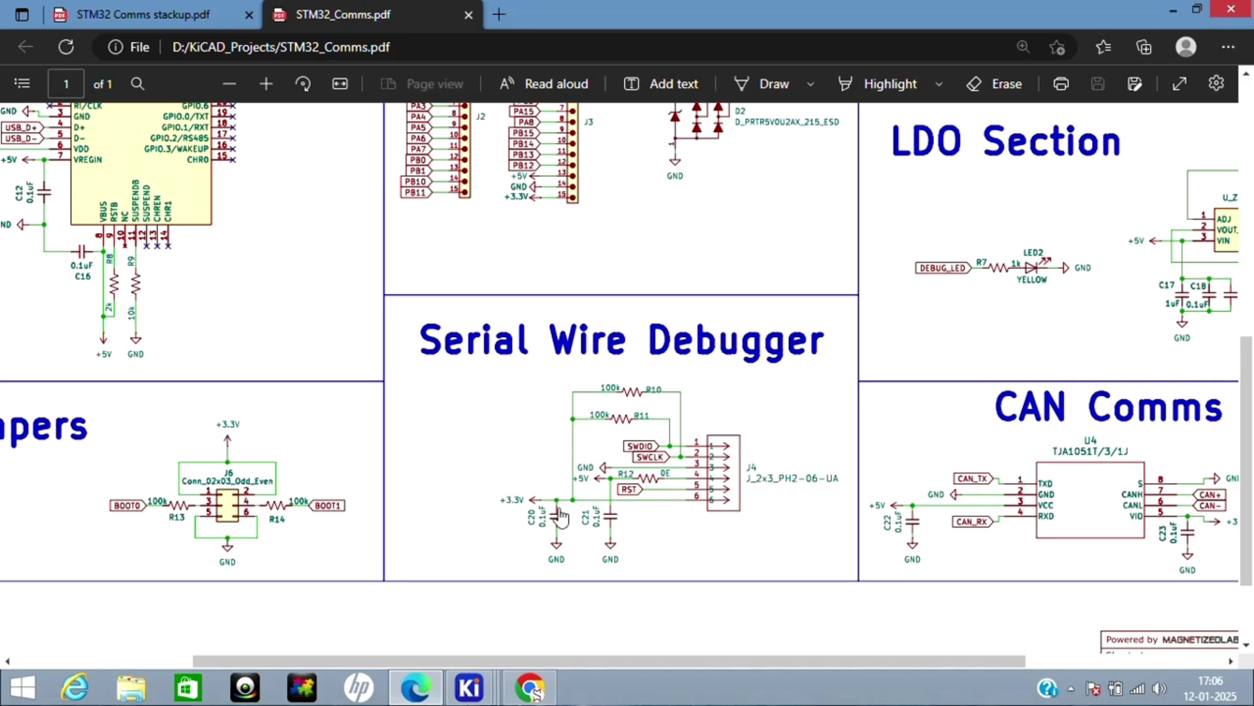
scroll(560, 516, "up", 3)
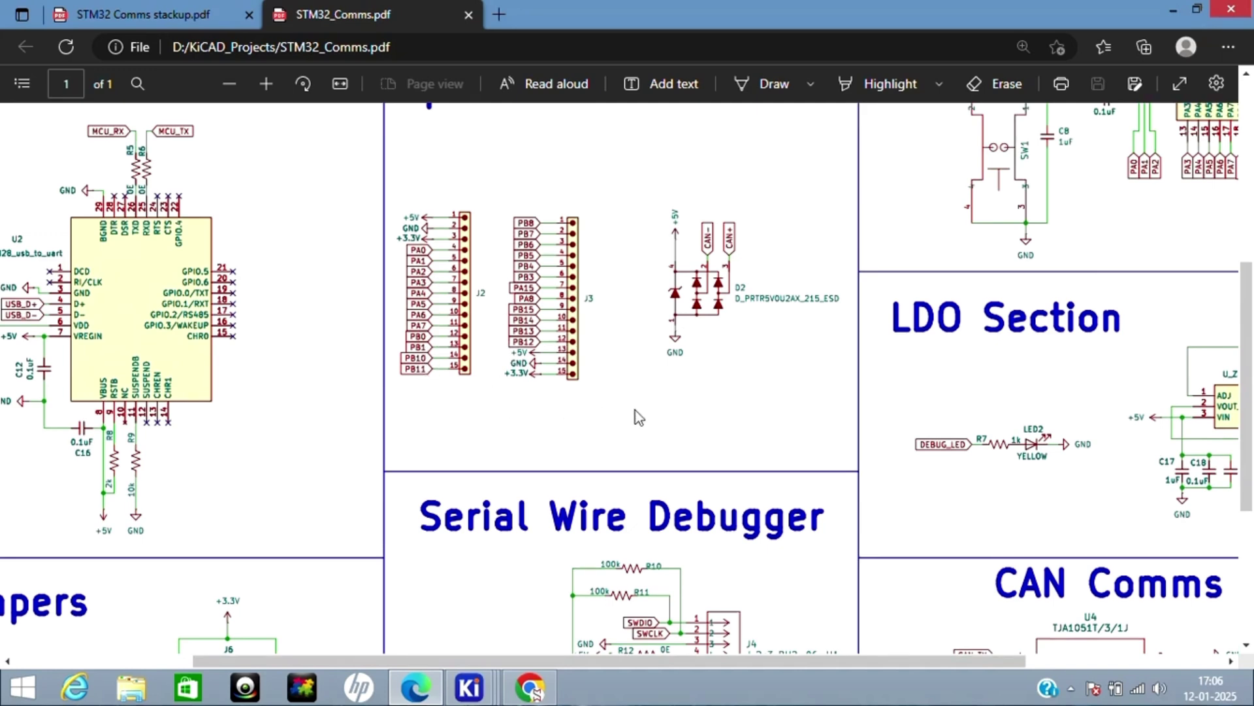
Step: Examine the CAN Comms section, covering the TJA1051T transceiver U4 and its output connector J5
scroll(632, 414, "down", 3, "ctrl")
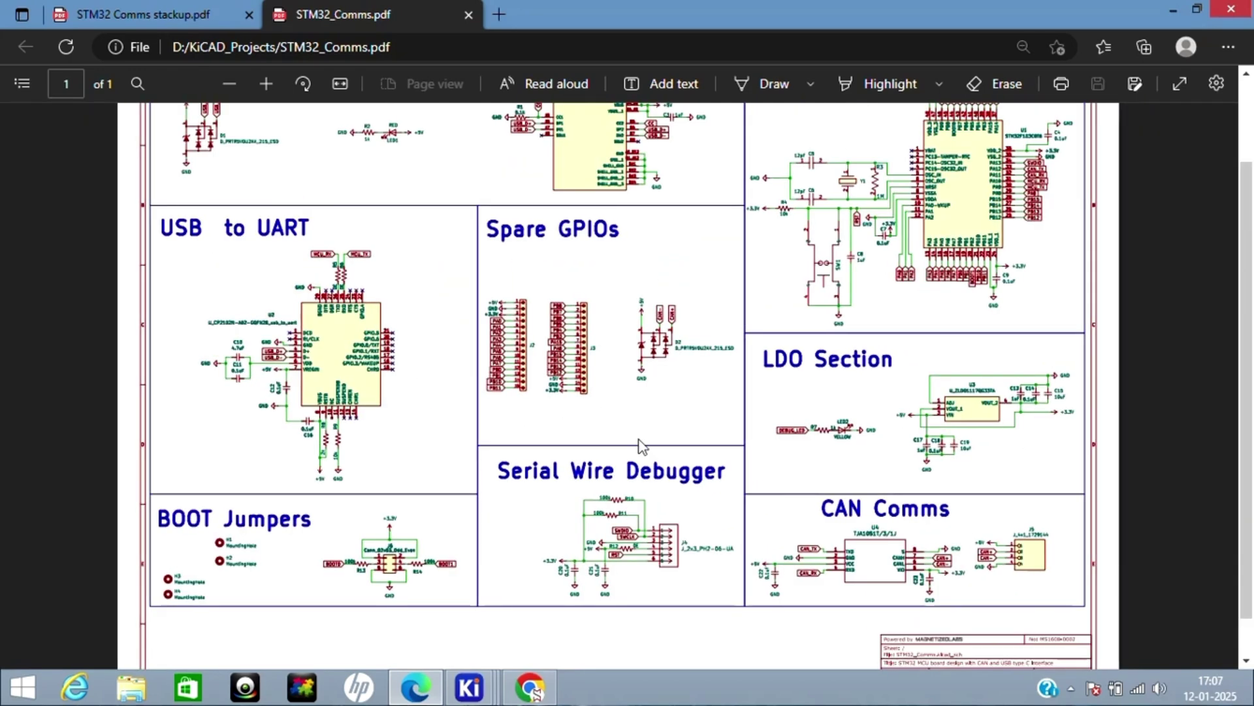
scroll(865, 610, "up", 2, "ctrl")
scroll(859, 604, "up", 1, "ctrl")
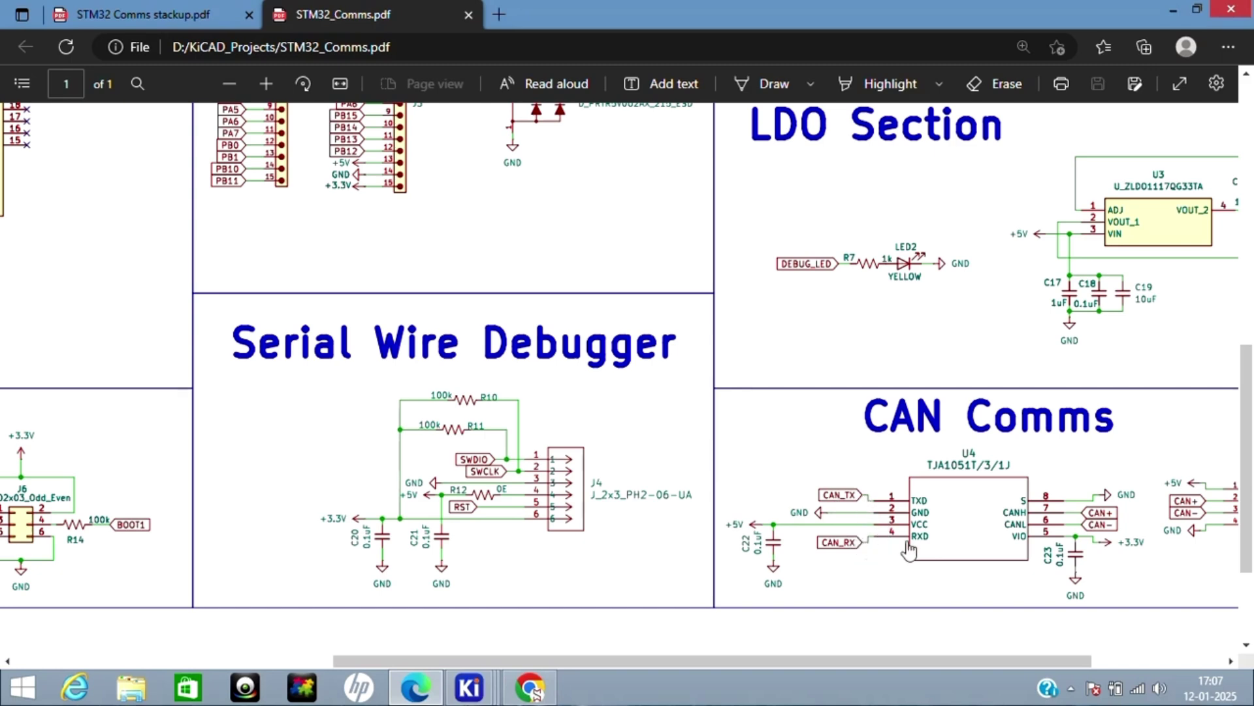
scroll(1032, 540, "down", 3, "ctrl")
scroll(1000, 537, "up", 2, "ctrl")
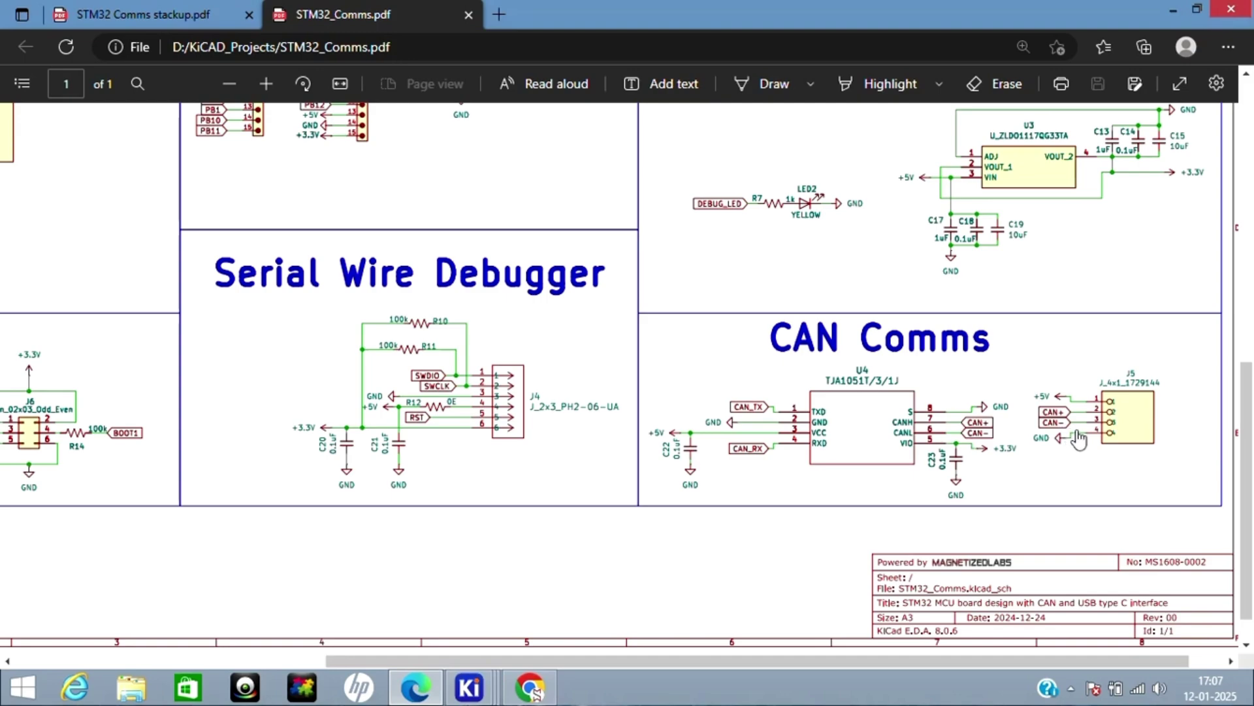
scroll(1079, 444, "down", 1, "ctrl")
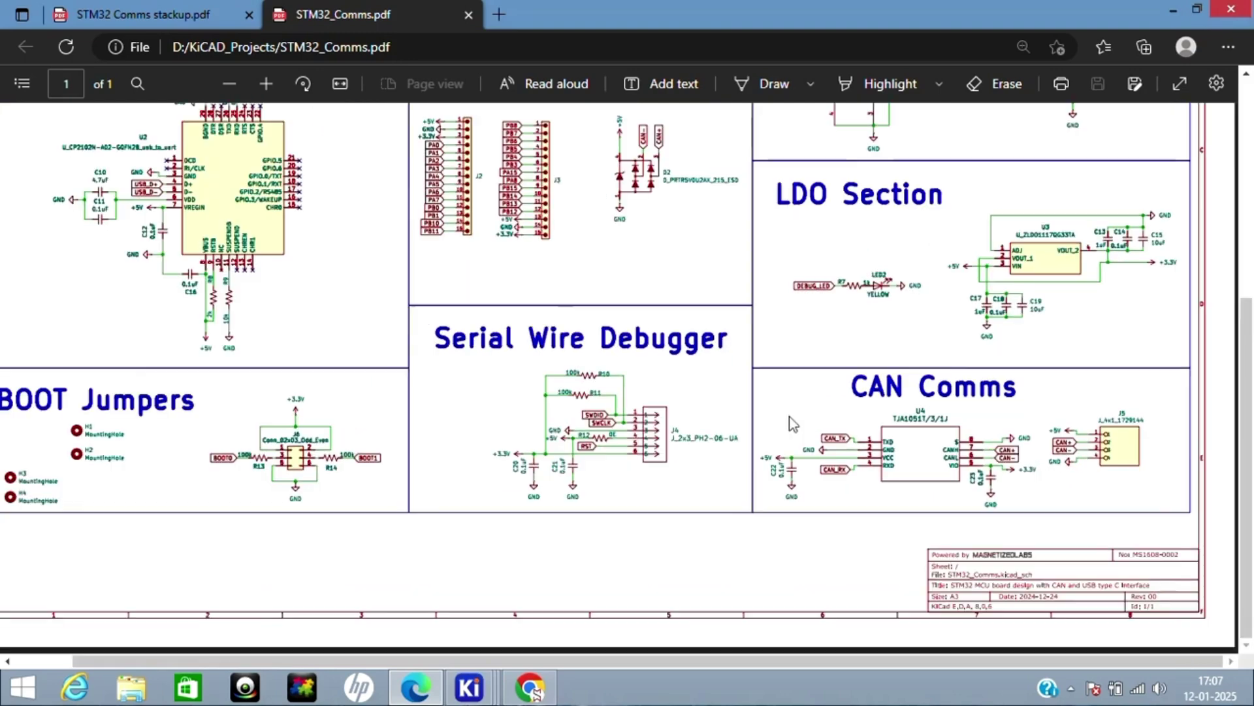
Step: Examine the USB to UART section, covering the CP2102N converter U2 with its capacitors, resistors and MCU_RX/MCU_TX connections
scroll(570, 444, "down", 3, "ctrl")
scroll(320, 382, "up", 2, "ctrl")
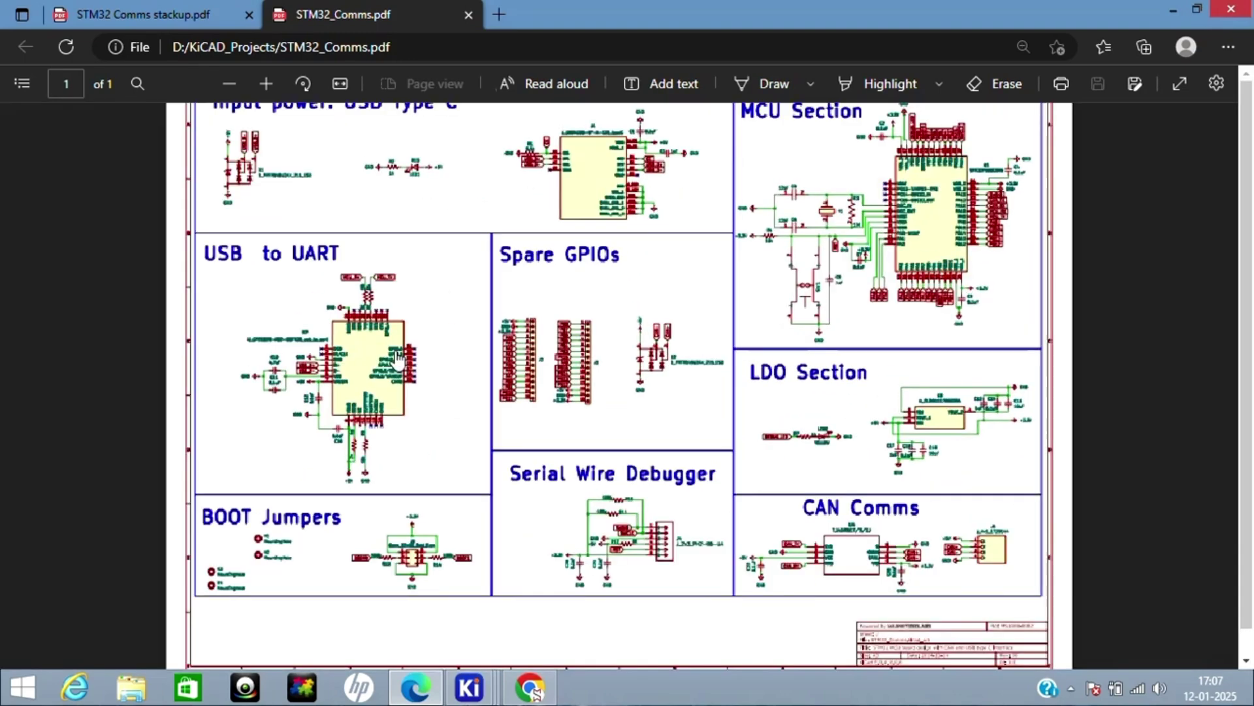
scroll(270, 385, "up", 1, "ctrl")
scroll(244, 281, "up", 1, "ctrl")
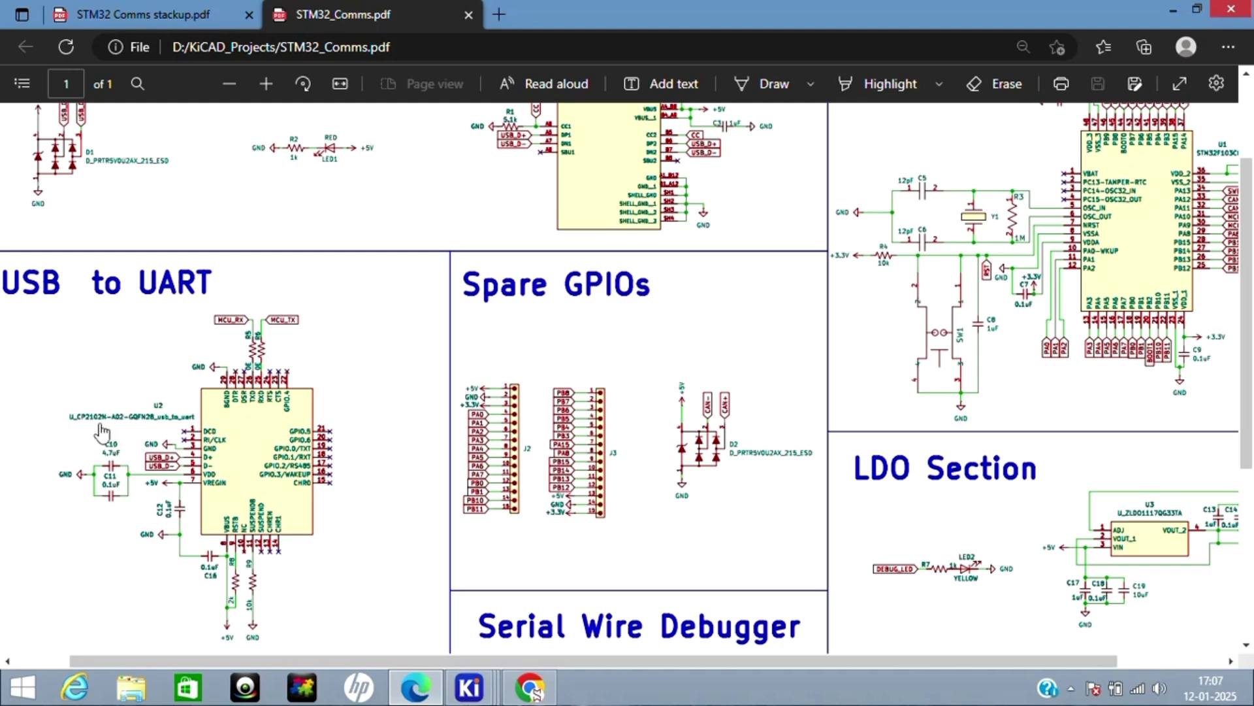
scroll(126, 420, "down", 3, "ctrl")
scroll(184, 468, "up", 3, "ctrl")
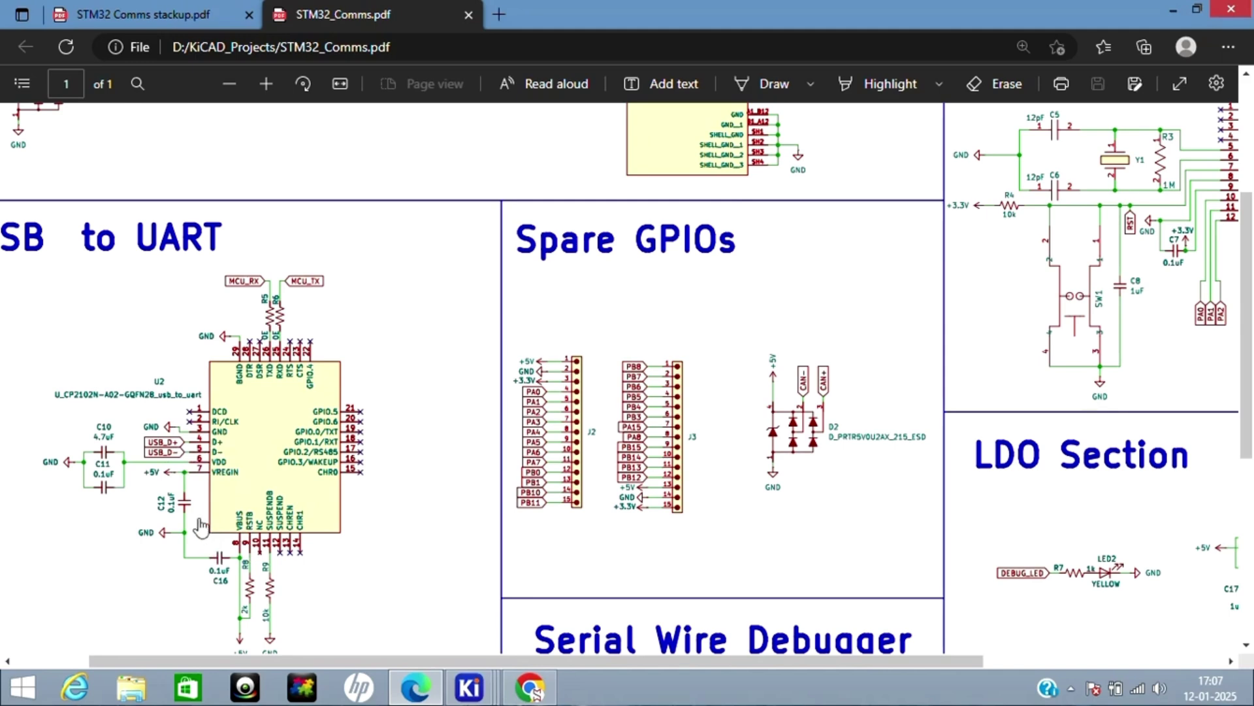
scroll(201, 525, "down", 1)
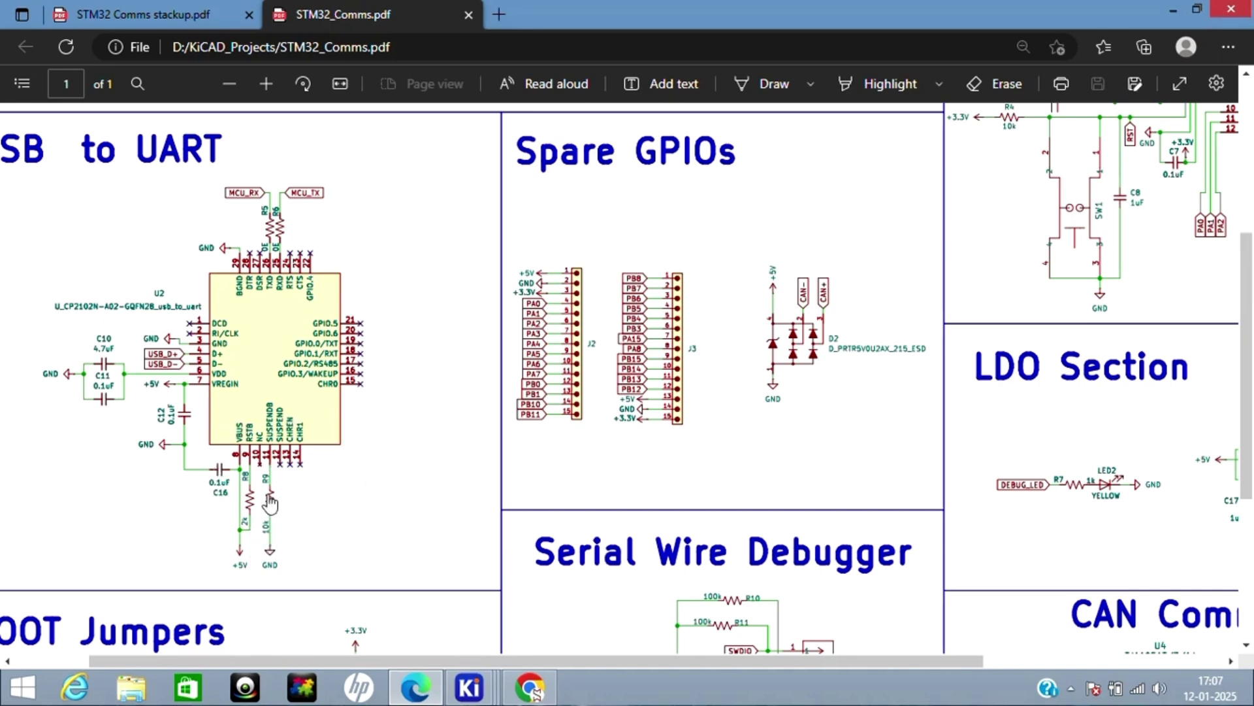
Step: Look over the schematic's lower sections once more and return to an overview of the sheet
scroll(270, 503, "down", 1, "ctrl")
scroll(270, 503, "down", 3)
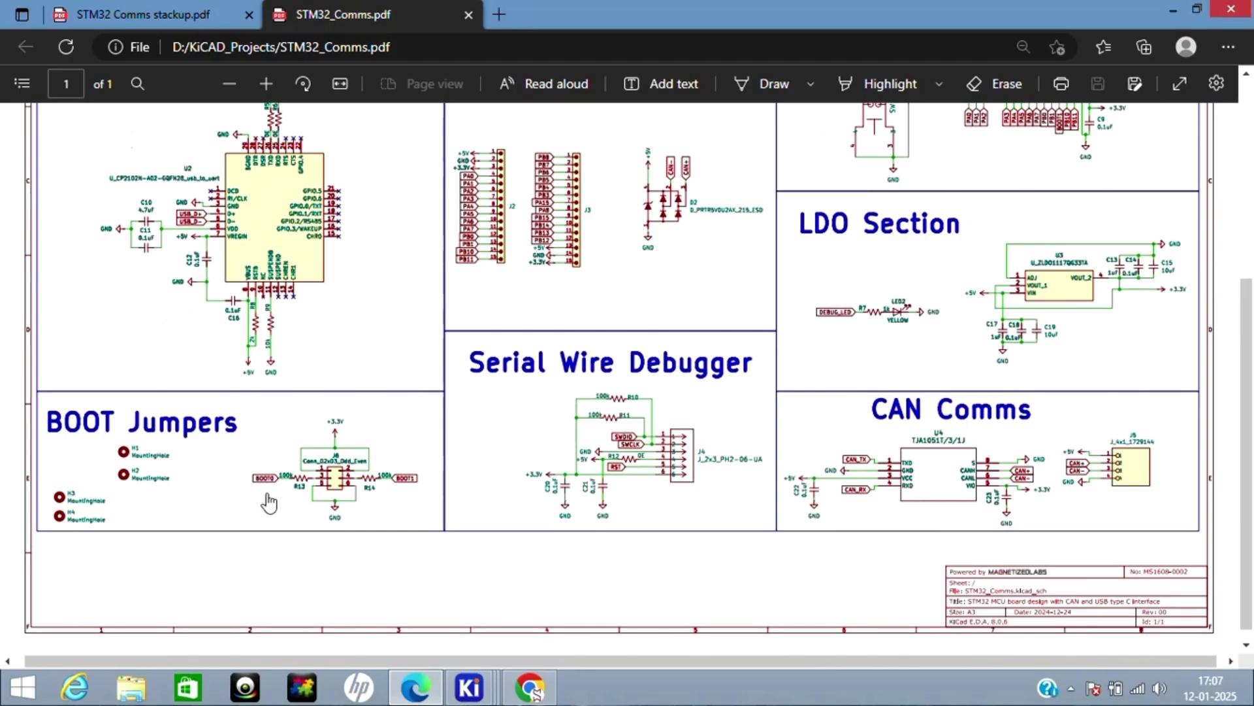
scroll(342, 452, "down", 1, "ctrl")
scroll(342, 453, "up", 1, "ctrl")
scroll(344, 457, "up", 1)
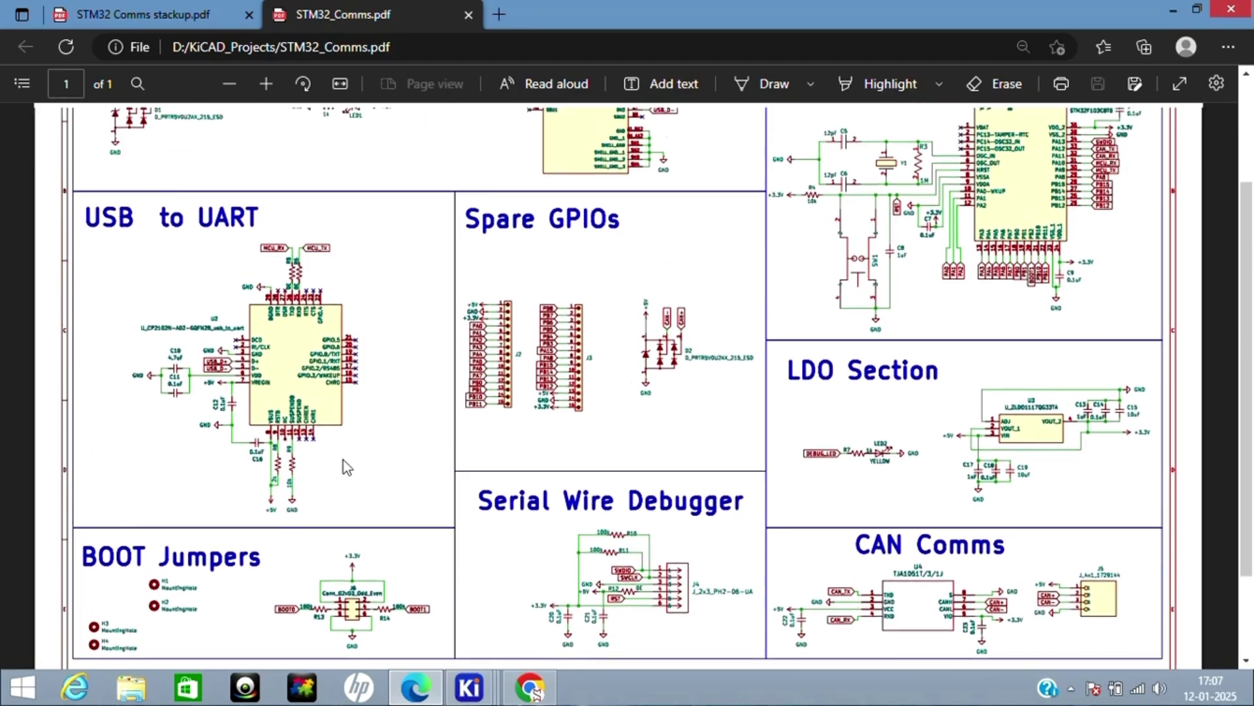
scroll(344, 460, "down", 3, "ctrl")
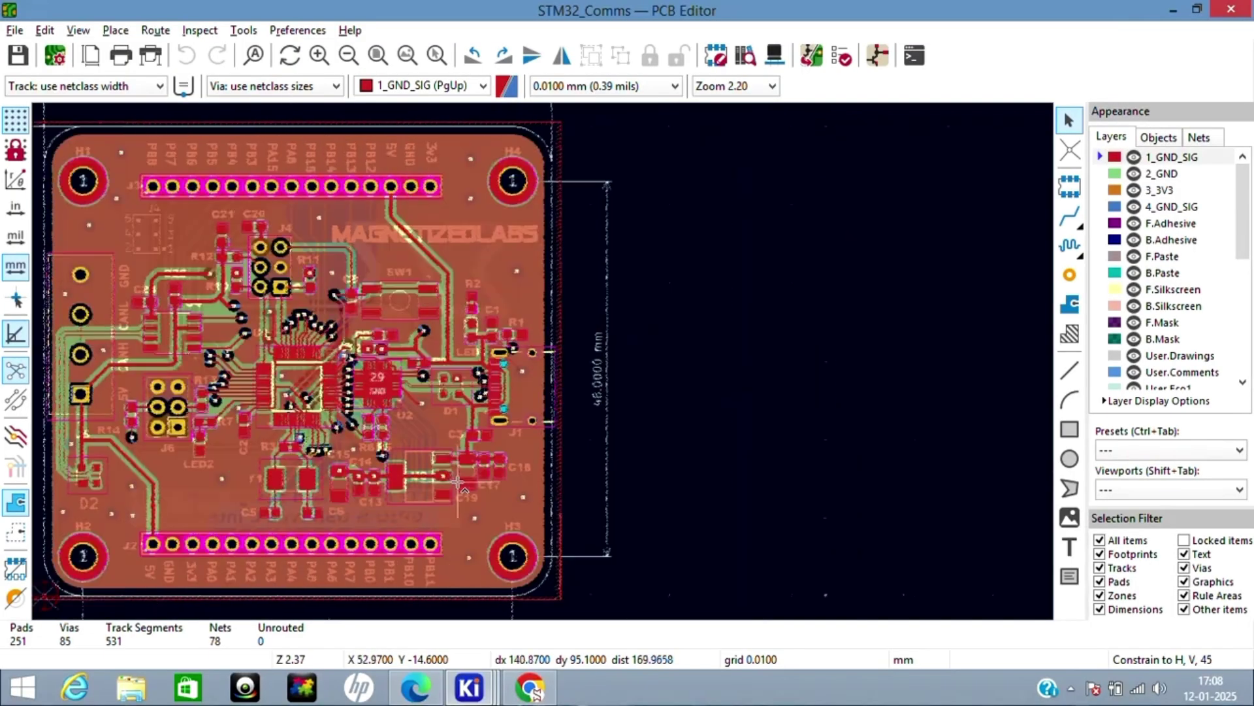
Step: Inspect the complete STM32_Comms board layout in the PCB Editor and switch to the board's 3D Viewer
scroll(544, 363, "down", 3)
scroll(543, 362, "up", 2)
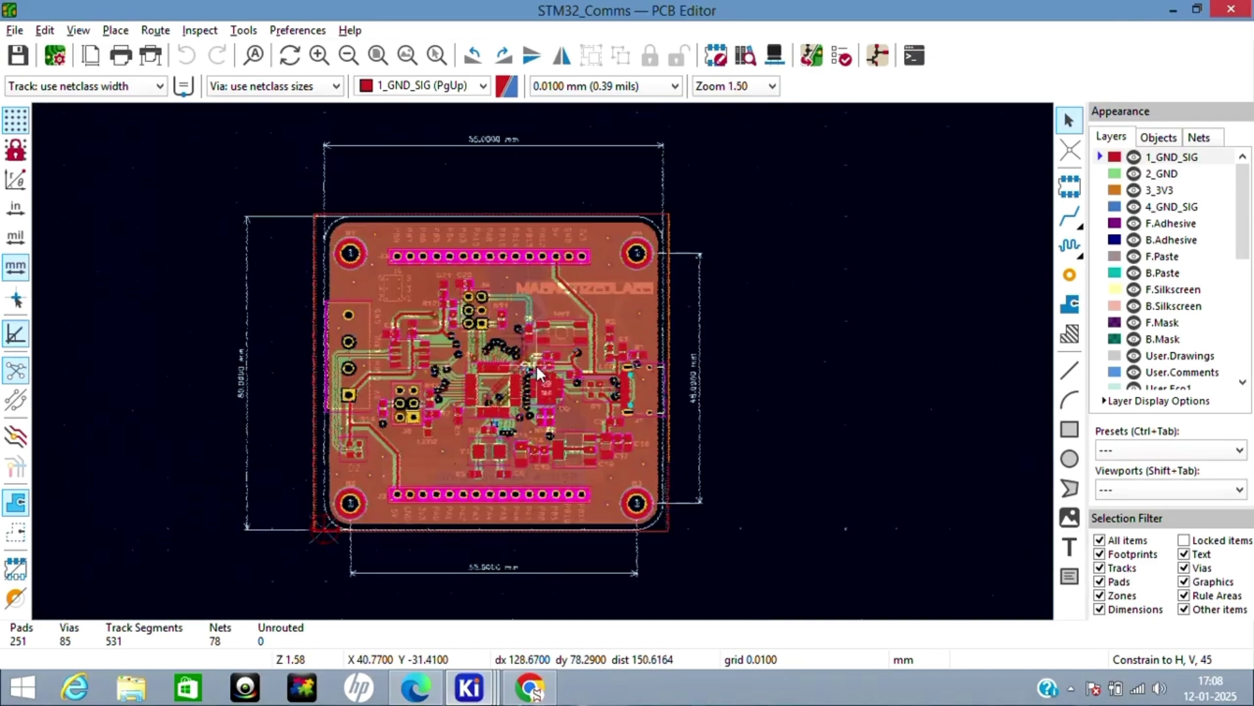
scroll(540, 367, "up", 2)
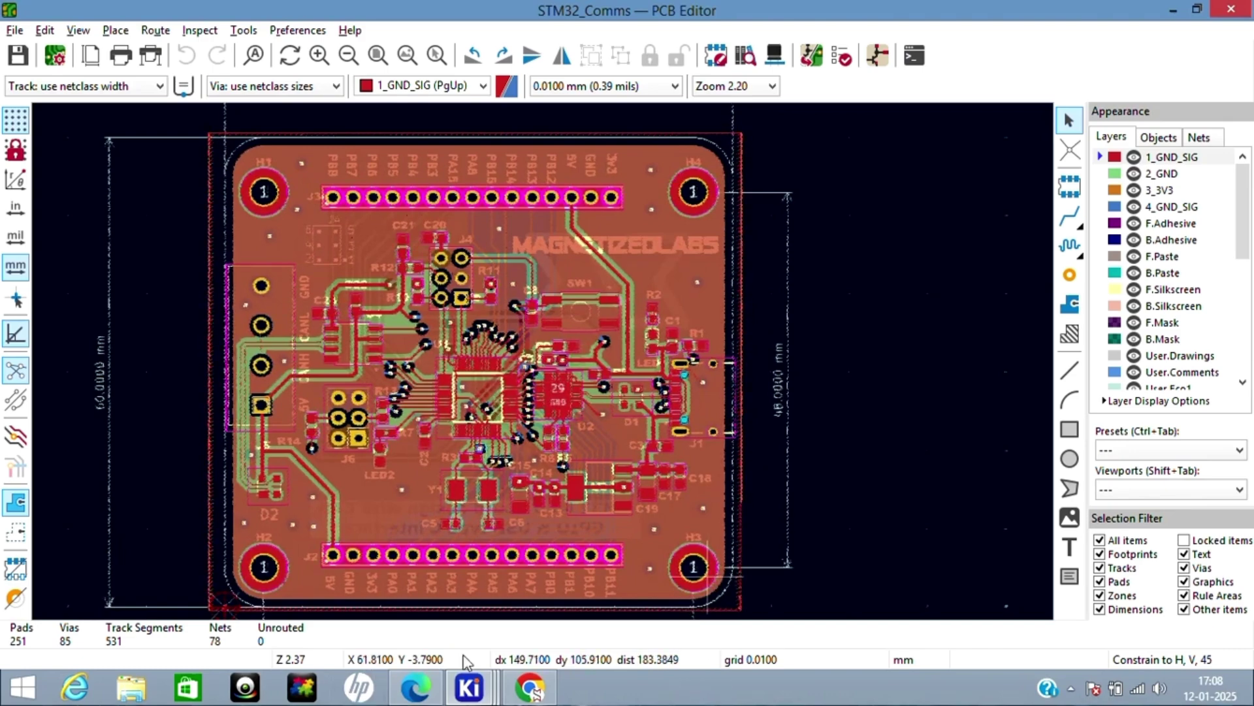
left_click(470, 689)
left_click(643, 598)
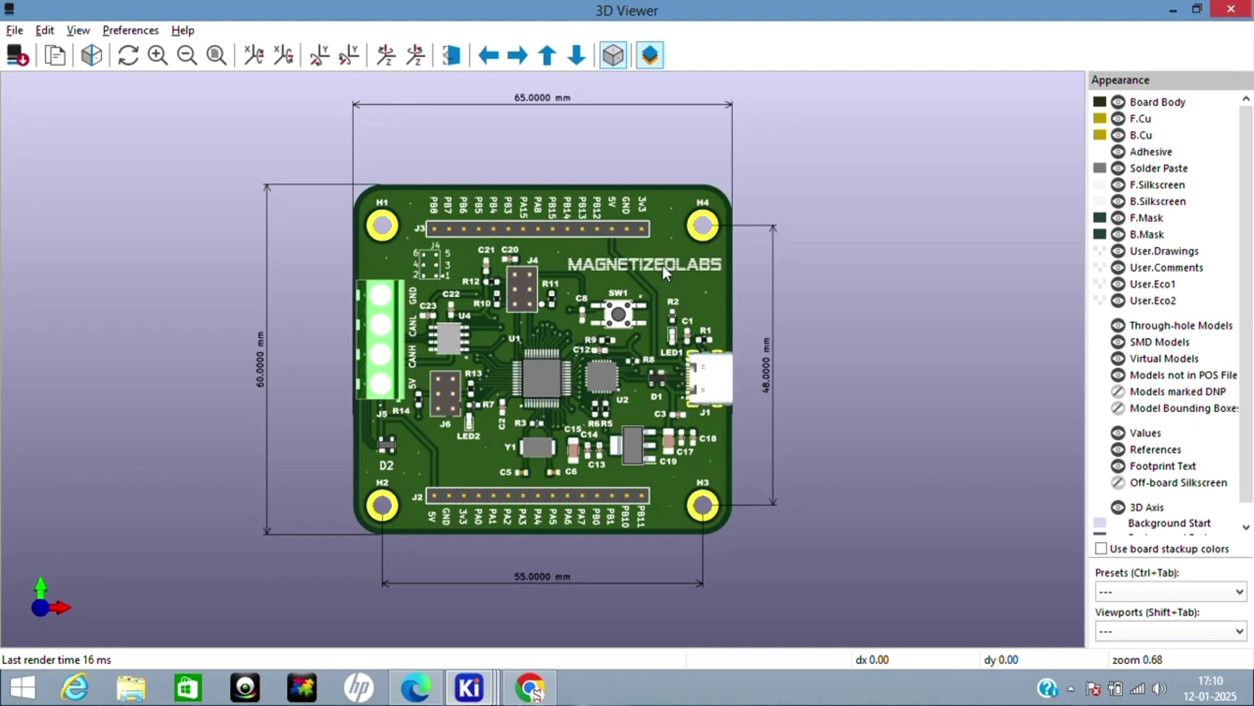
Step: Flip the 3D board to check its back side, restore the front view and return to the PCB Editor
left_click(459, 59)
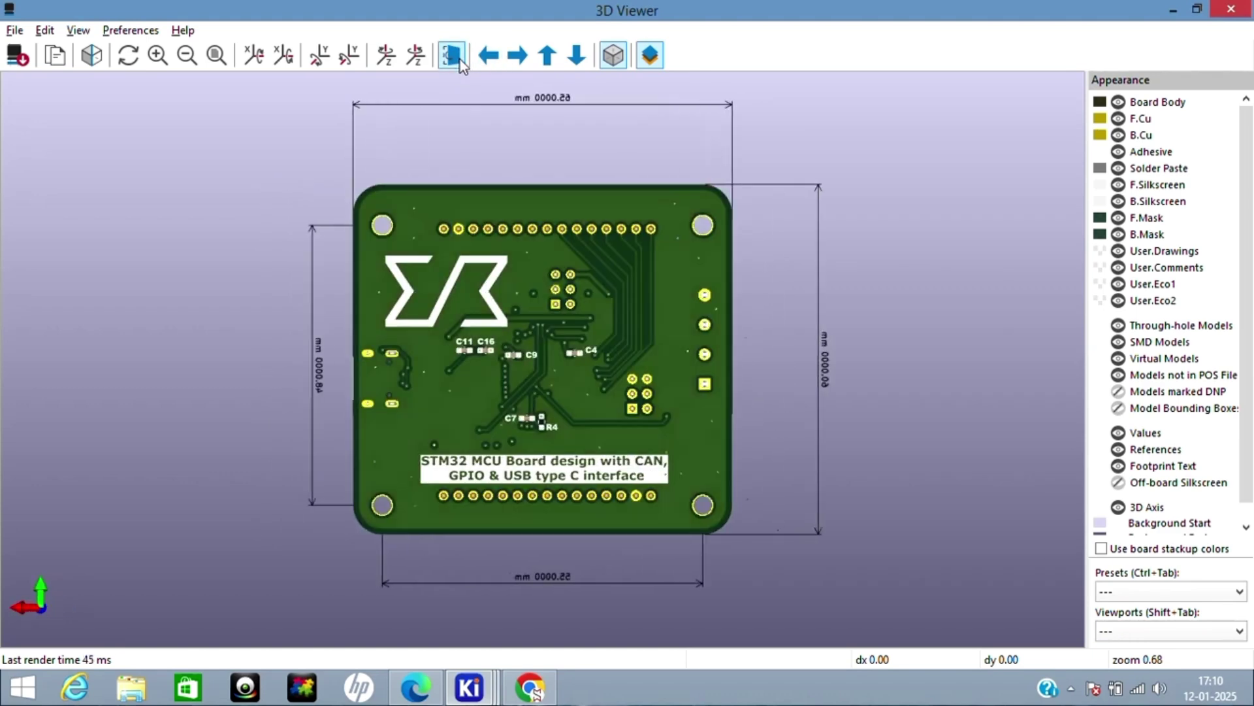
left_click(460, 60)
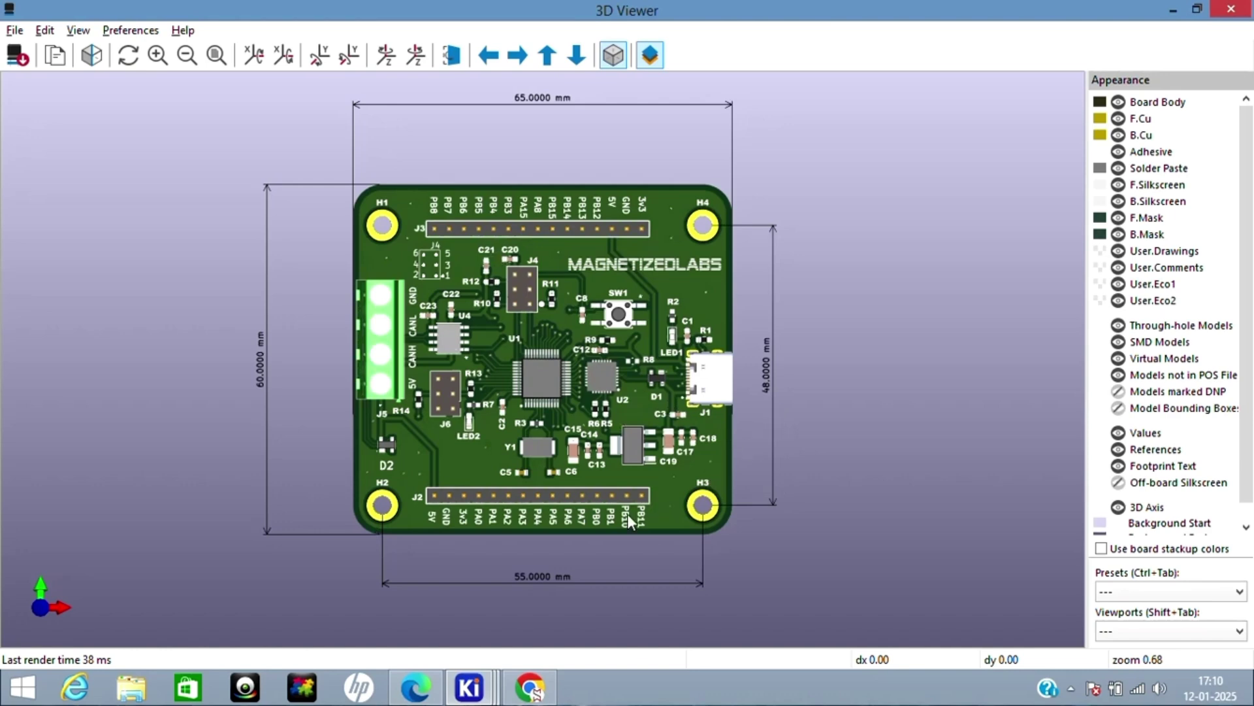
key("alt+Tab")
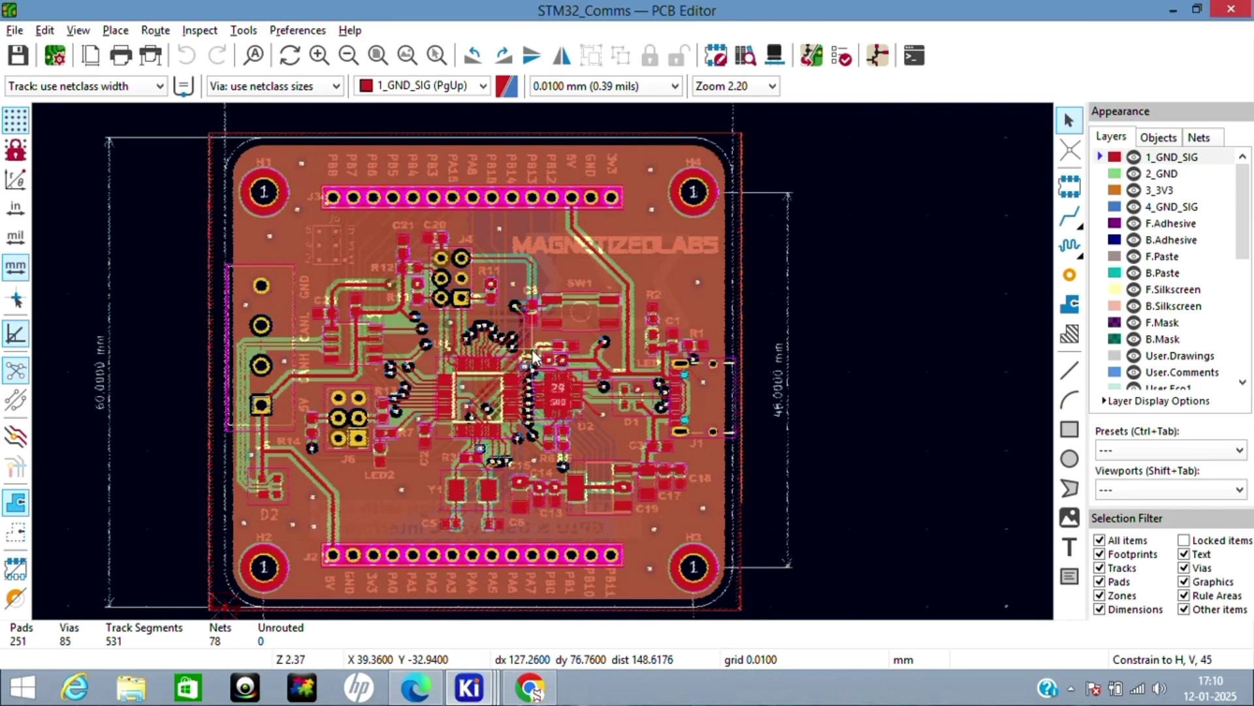
Step: Hide the copper layers 1_GND_SIG, 2_GND, 3_3V3 and 4_GND_SIG and examine the component placement across the board
scroll(534, 359, "down", 2)
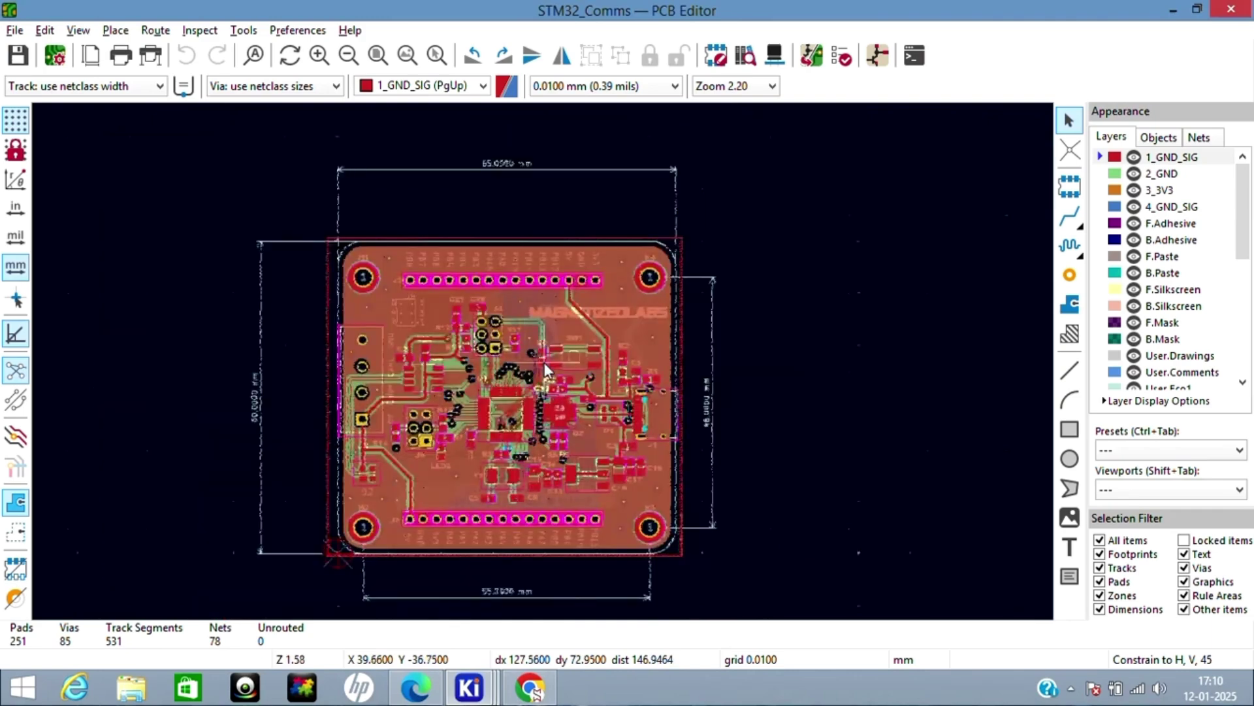
left_click(1133, 156)
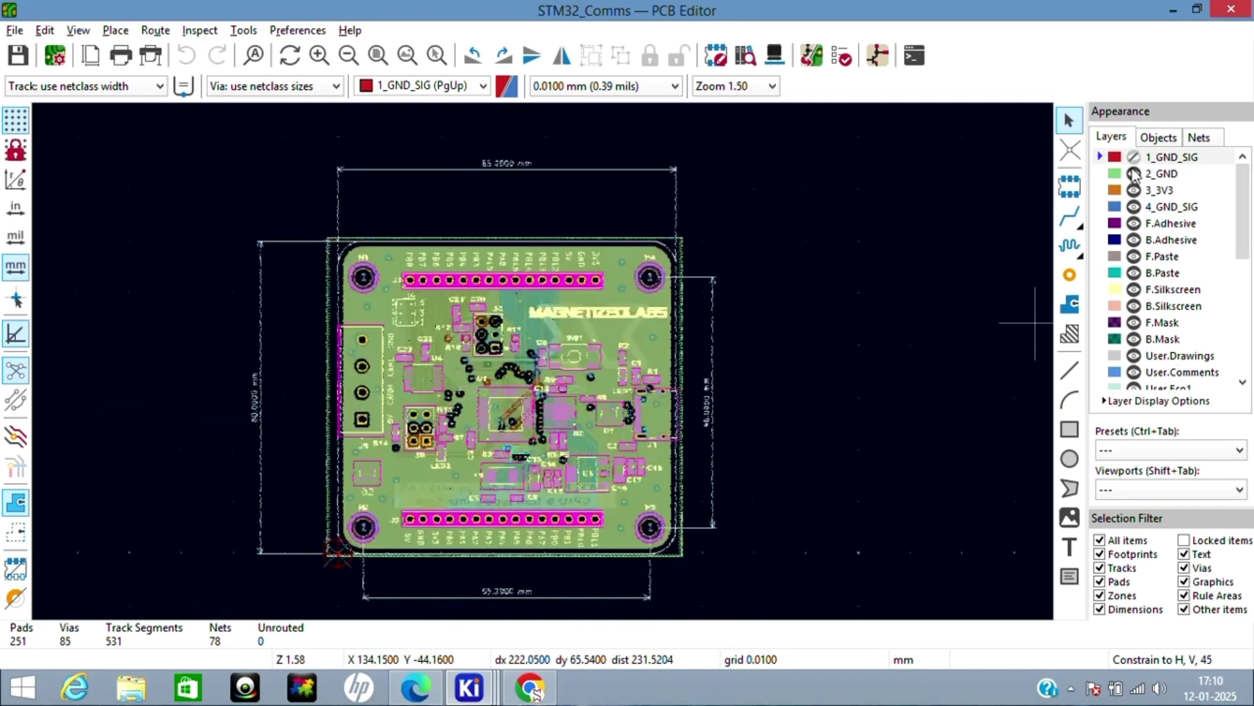
left_click(1133, 173)
left_click(1133, 190)
left_click(1133, 207)
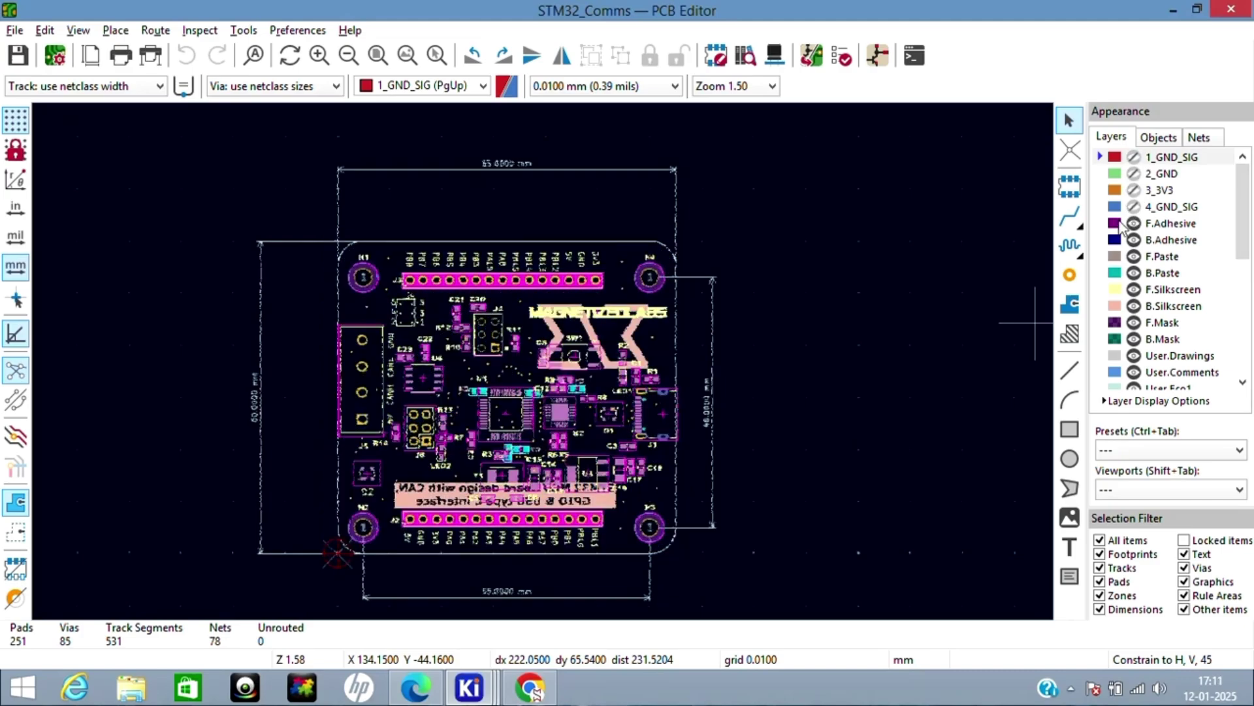
scroll(546, 371, "up", 2)
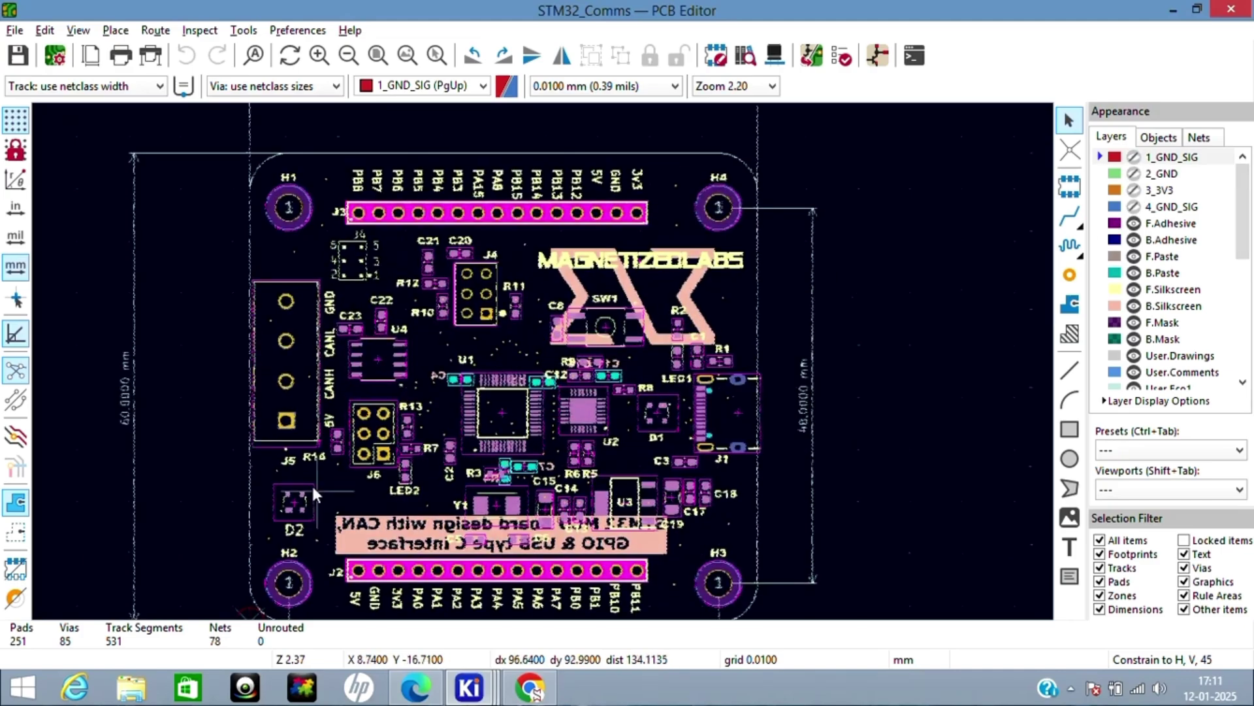
scroll(546, 370, "up", 4)
scroll(546, 367, "up", 2)
scroll(545, 367, "down", 5)
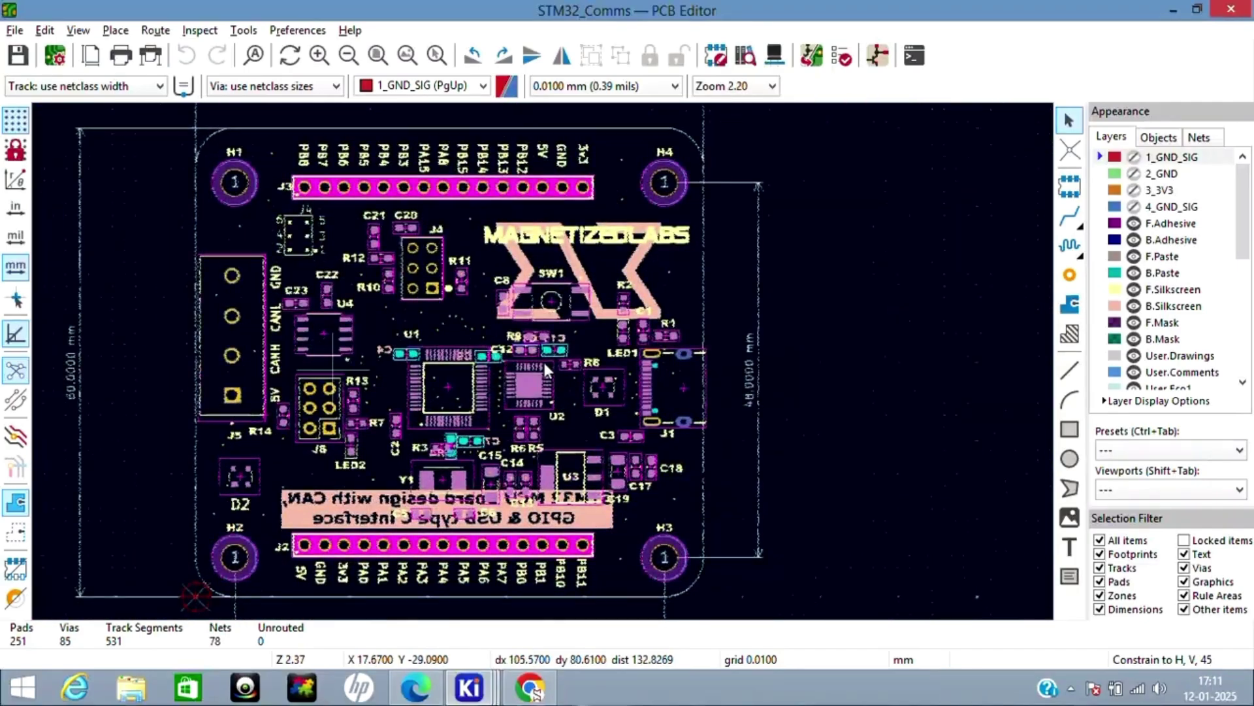
scroll(450, 377, "up", 2)
scroll(543, 360, "down", 2)
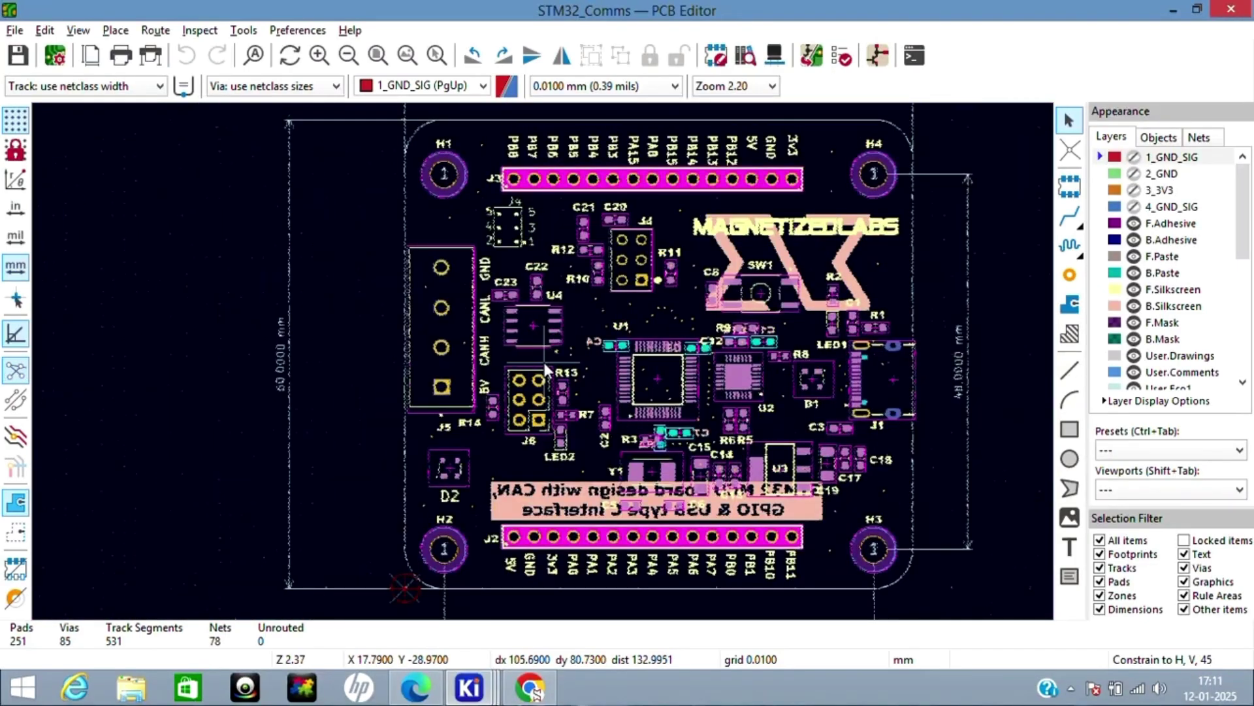
Step: Show the 1_GND_SIG layer and examine the USB_D+ and USB_D- routing from connector J1 past D1 to U2
left_click(1135, 157)
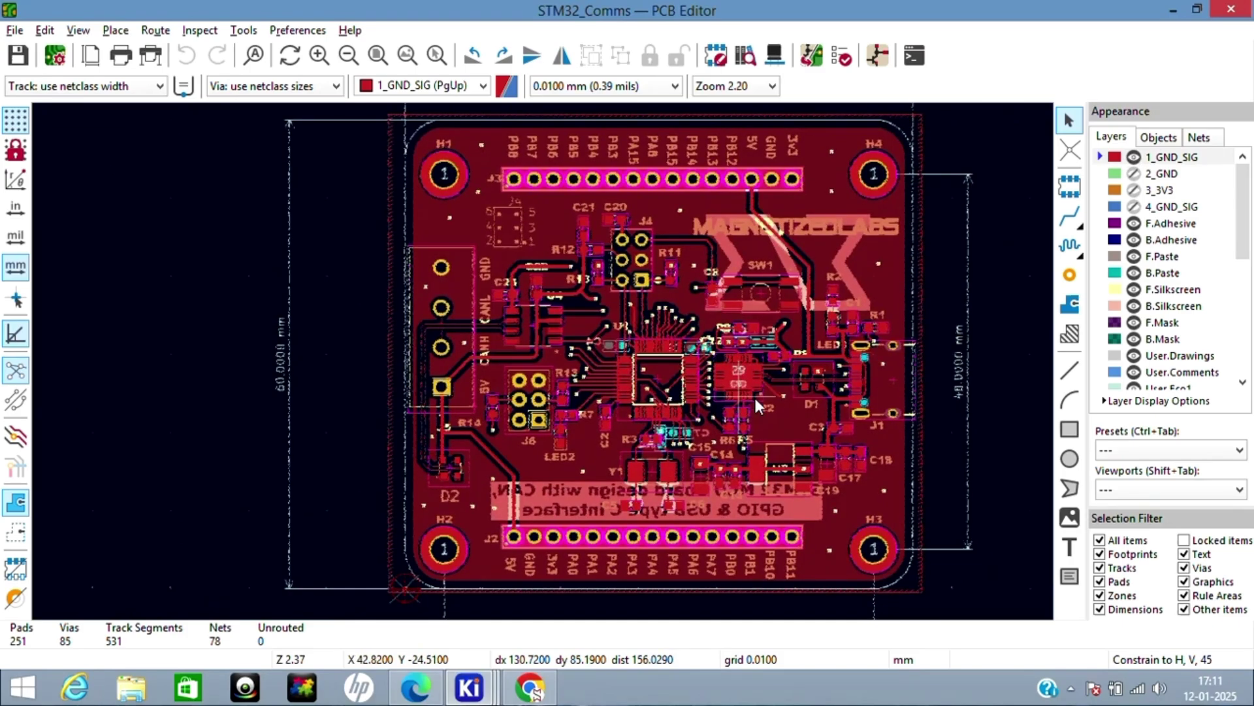
scroll(755, 398, "up", 3)
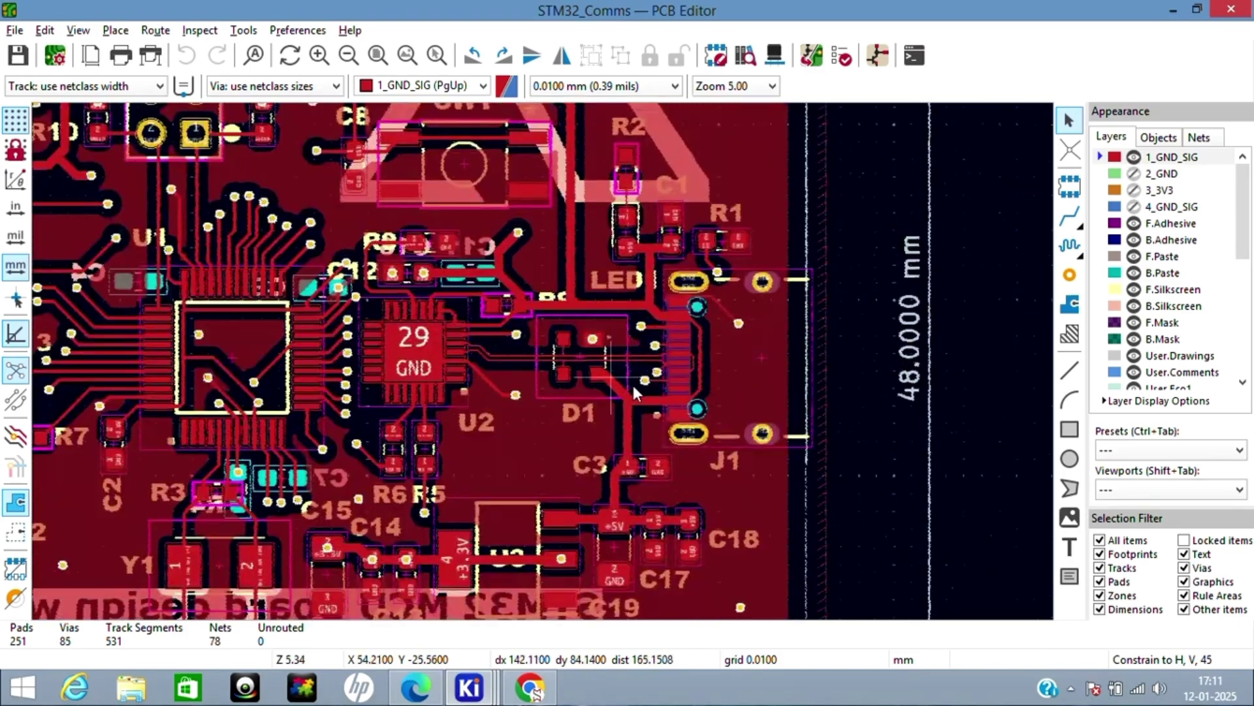
scroll(633, 391, "up", 2)
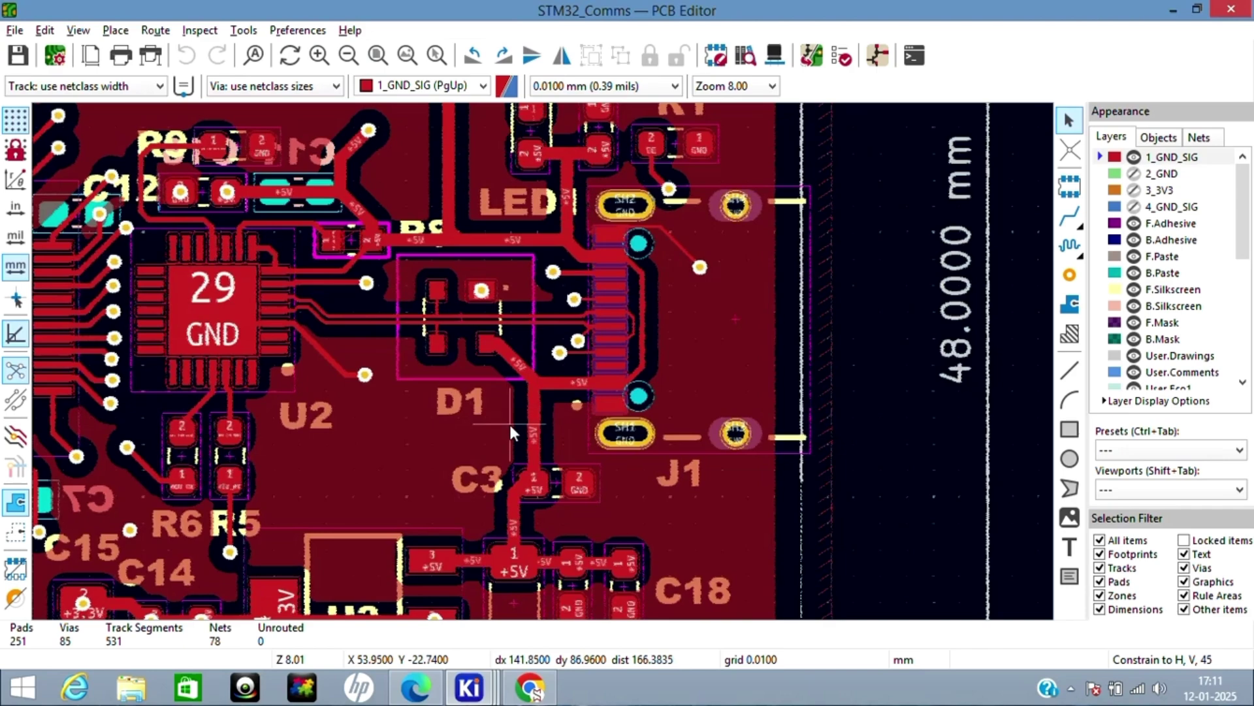
scroll(508, 422, "down", 1)
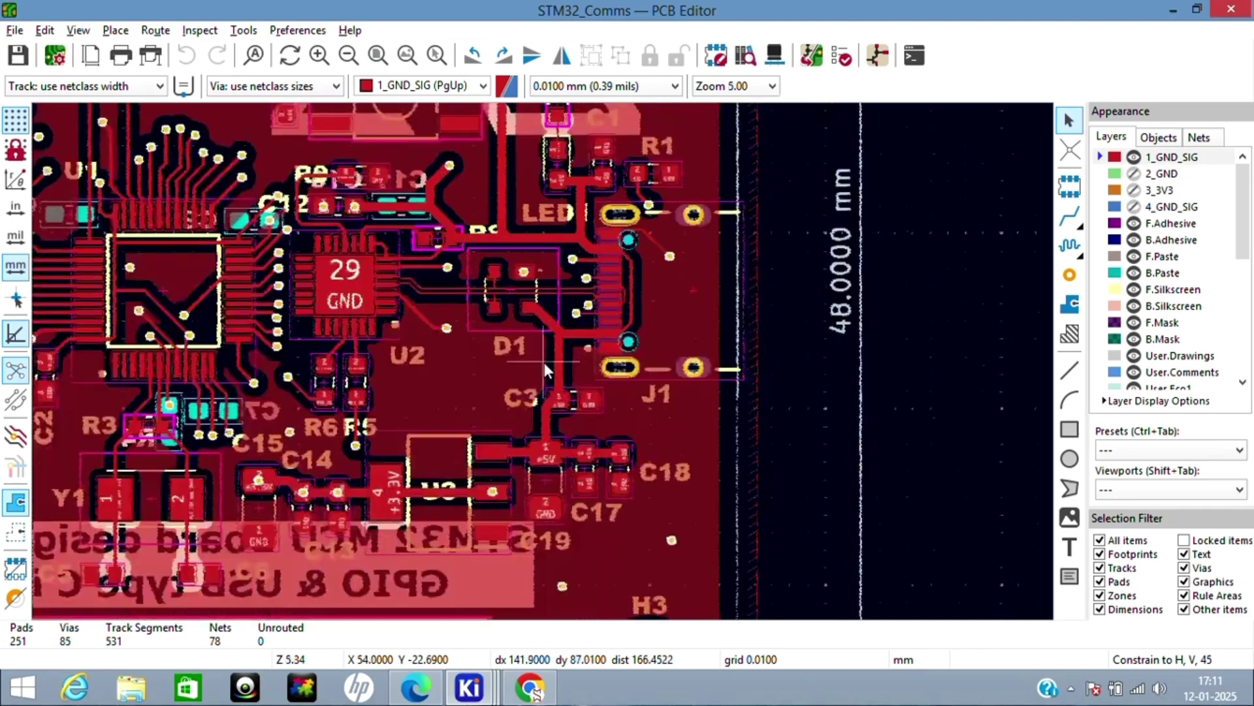
scroll(539, 312, "up", 1)
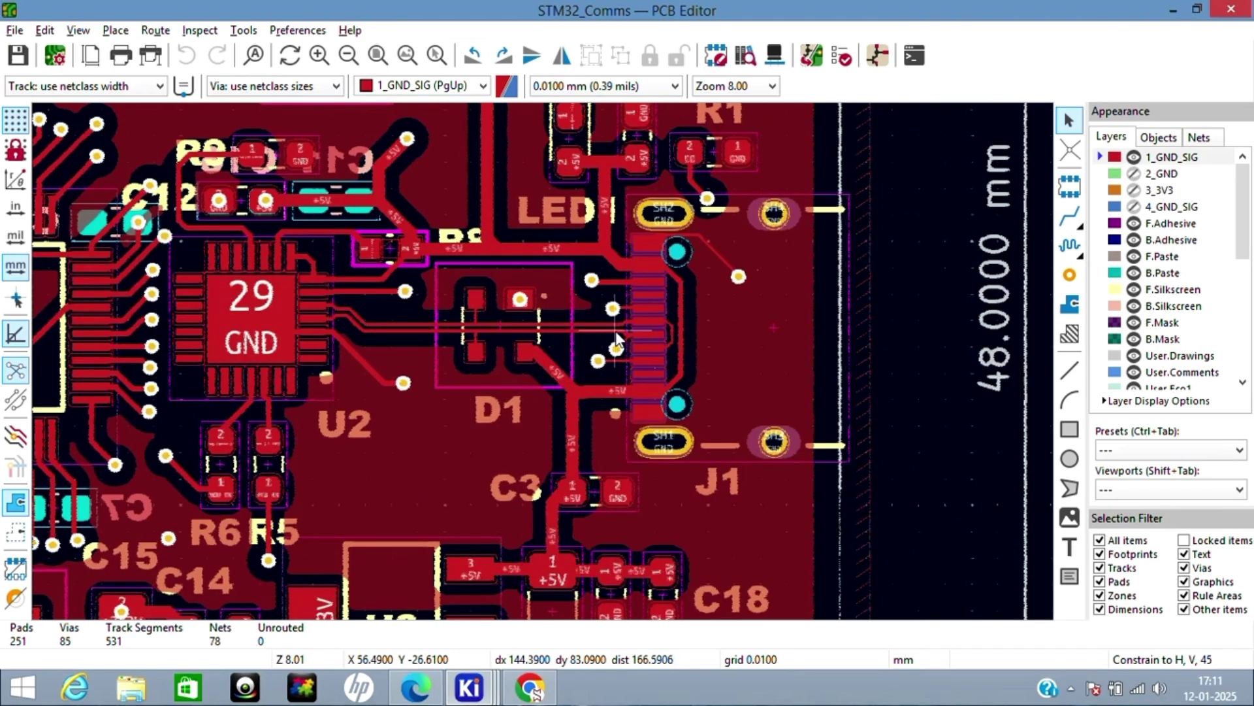
scroll(667, 314, "up", 3)
scroll(543, 359, "down", 1)
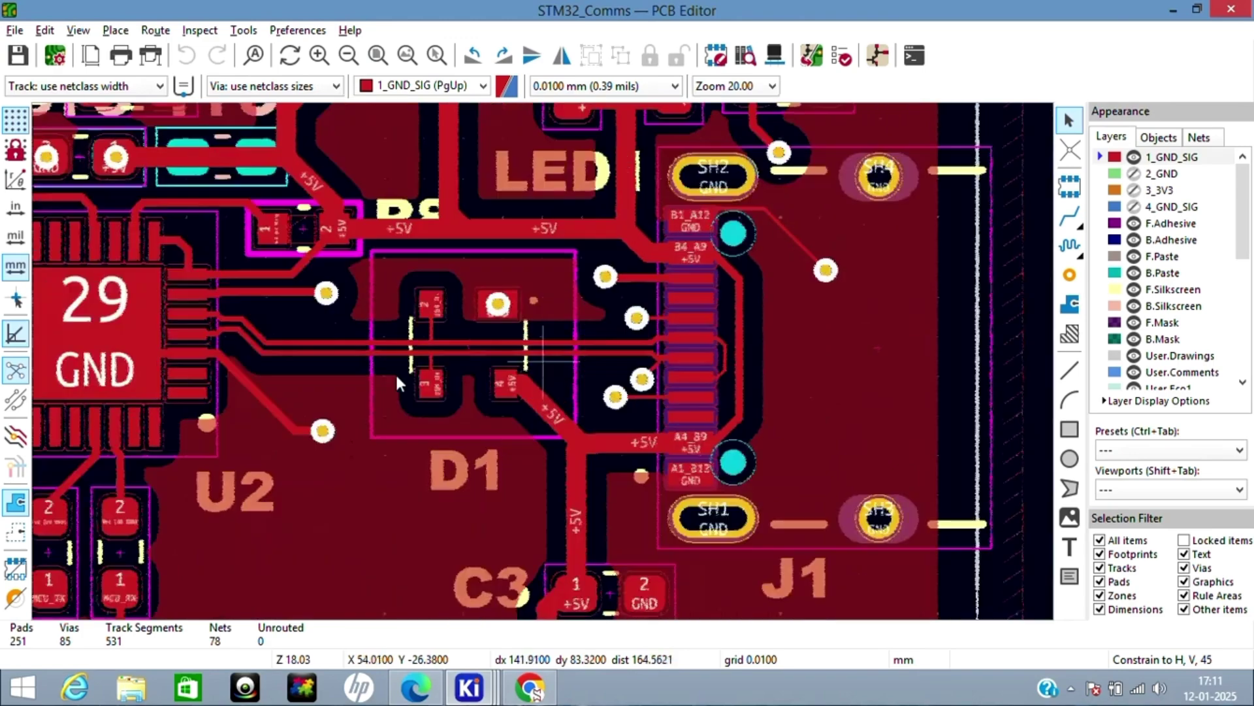
scroll(208, 319, "up", 1)
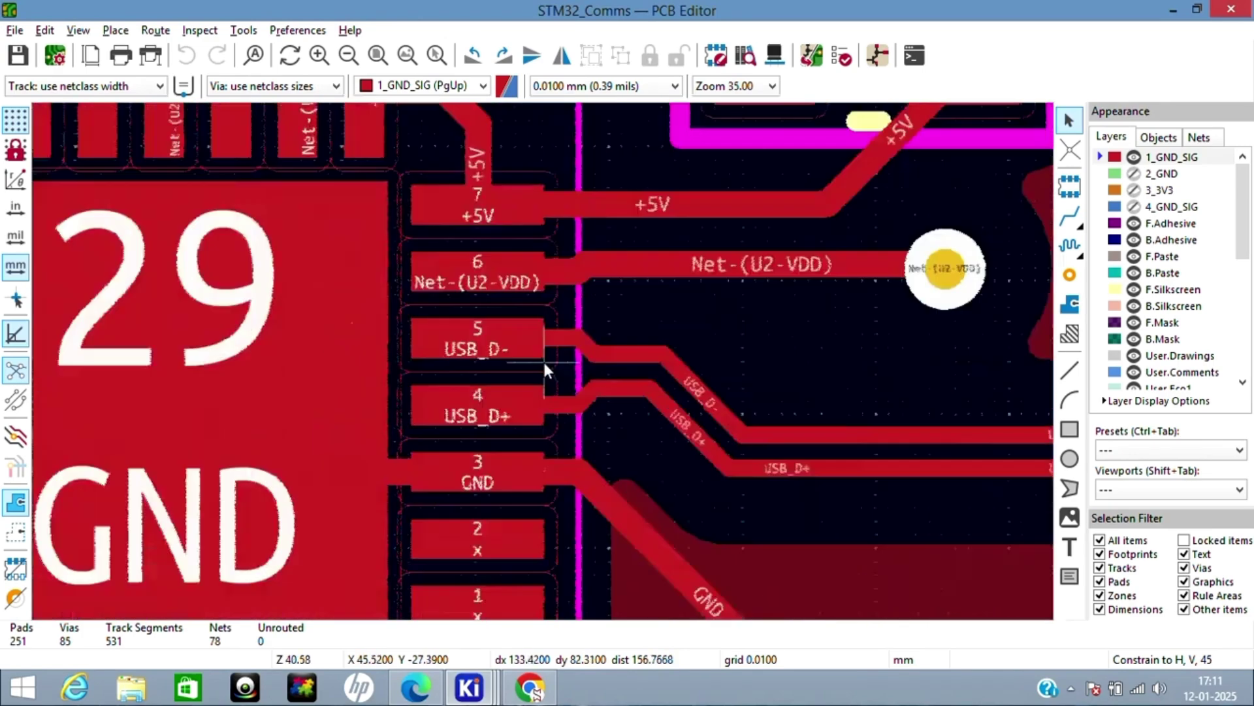
scroll(543, 362, "down", 5)
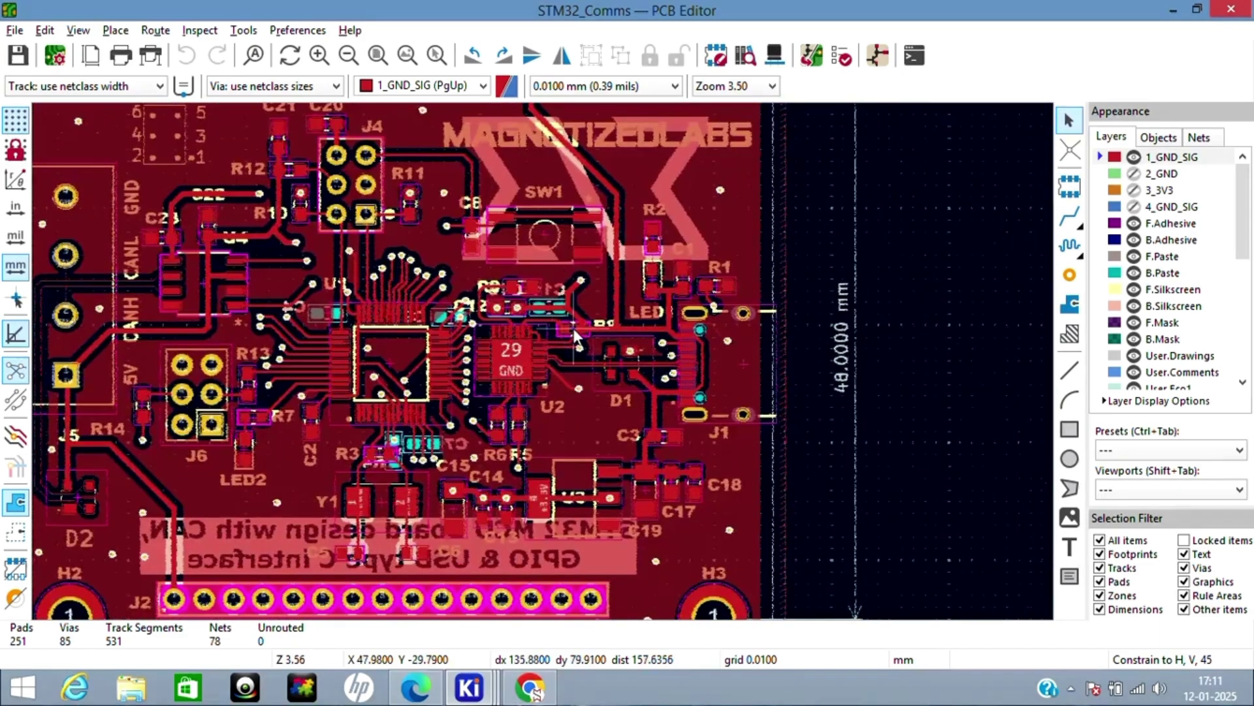
Step: Examine the CAN+ and CAN- traces between transceiver U4 and connector J5 on the 1_GND_SIG layer
scroll(544, 363, "up", 1)
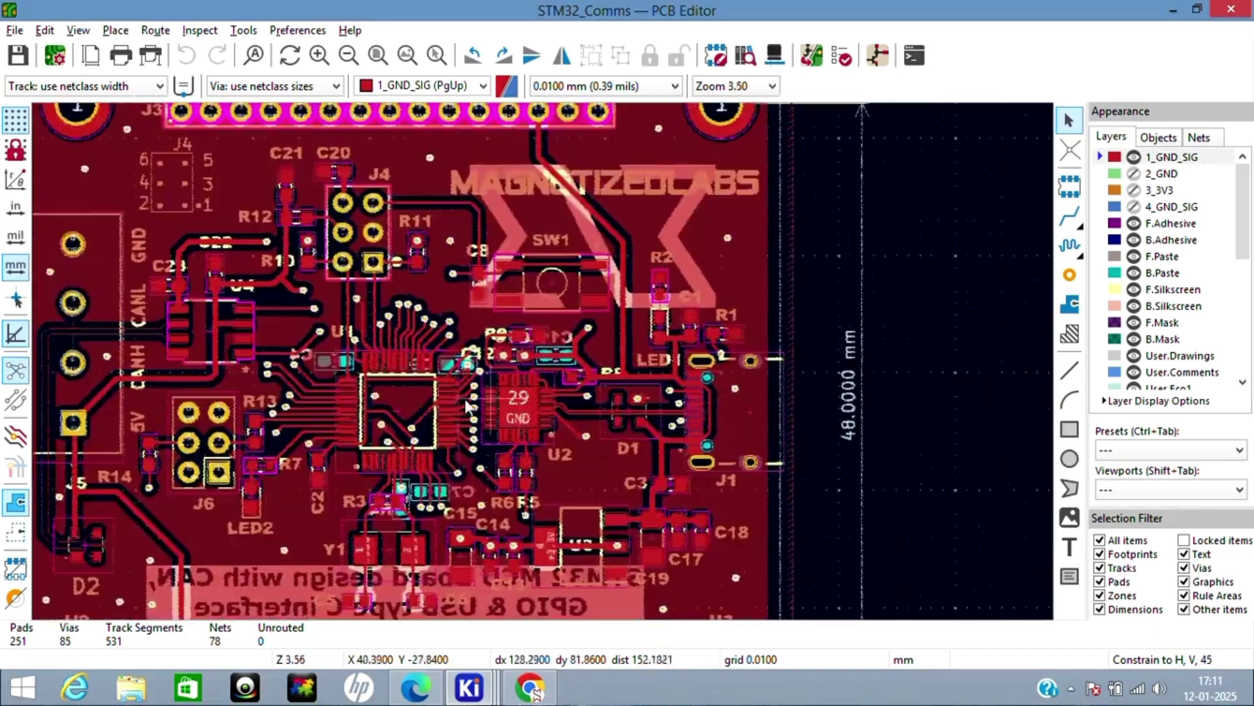
scroll(622, 343, "up", 2)
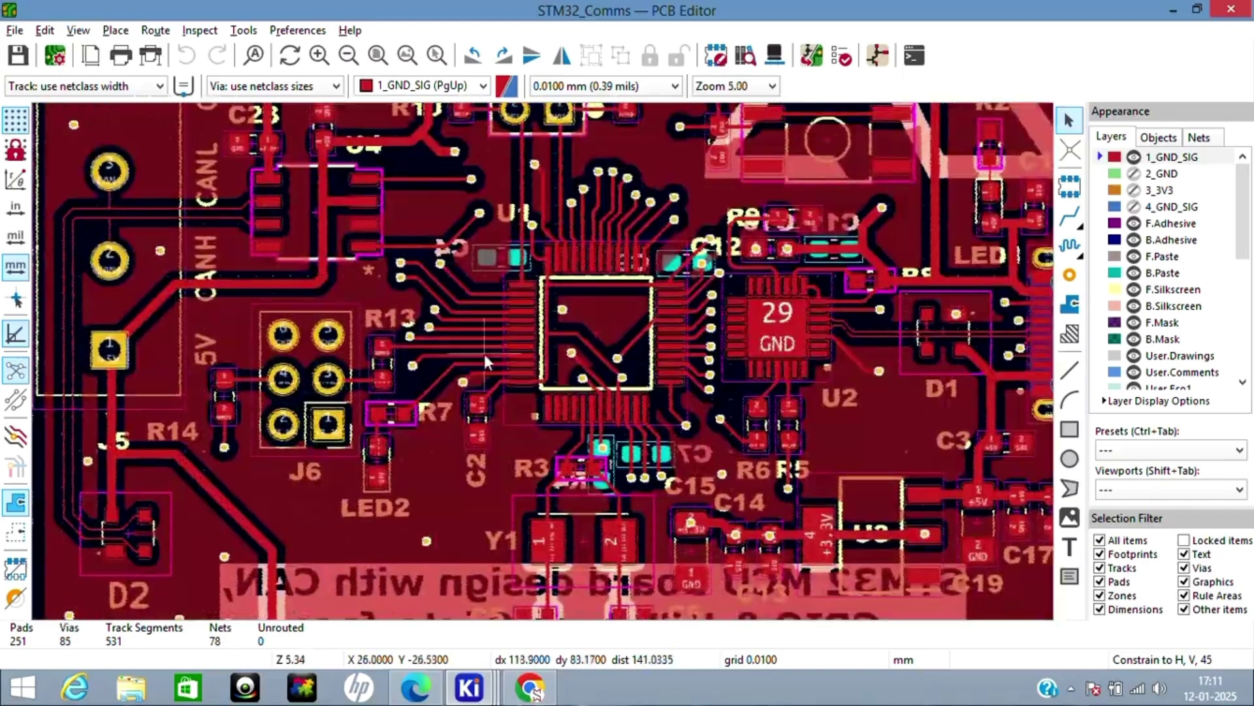
scroll(500, 375, "down", 4)
scroll(543, 363, "up", 8)
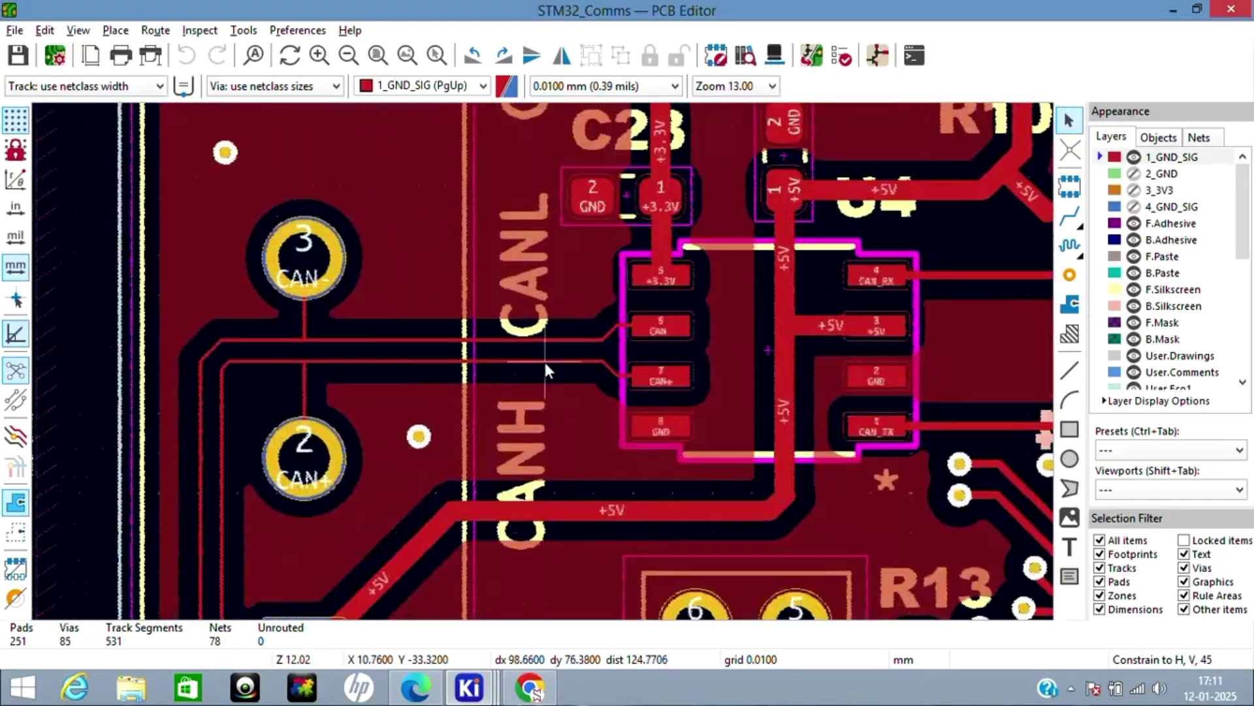
scroll(545, 366, "up", 2)
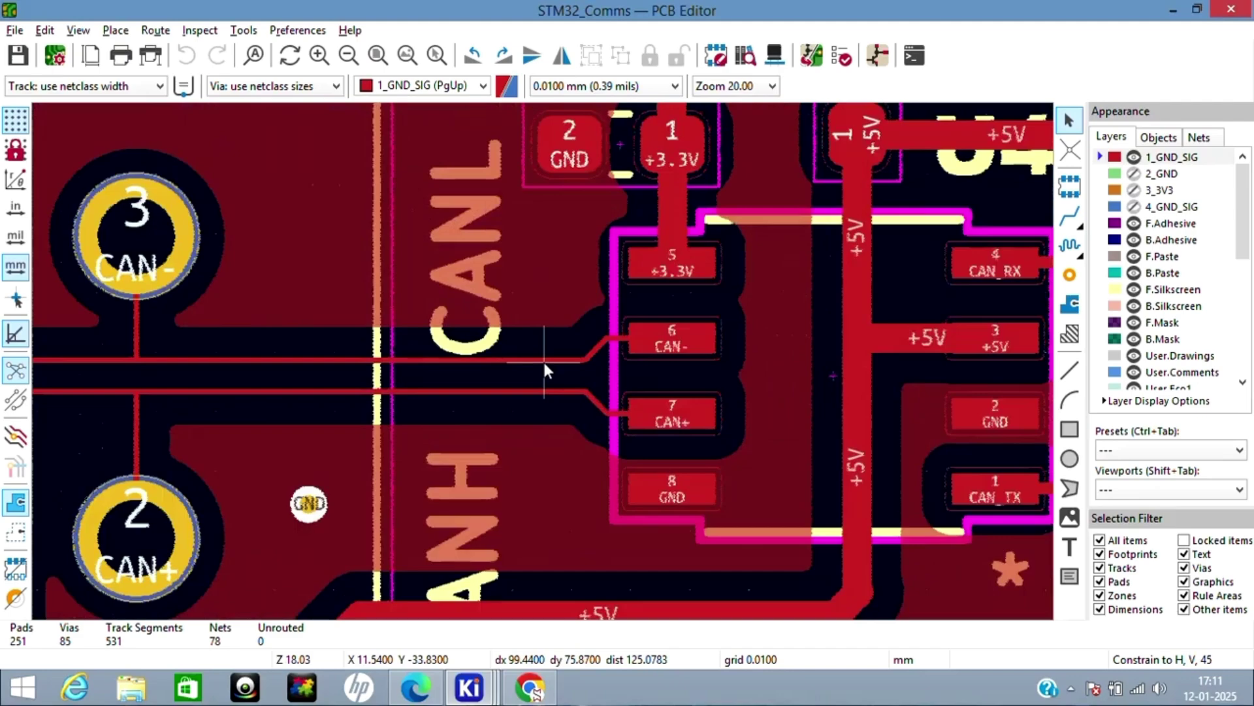
scroll(544, 363, "up", 1)
scroll(544, 364, "down", 2)
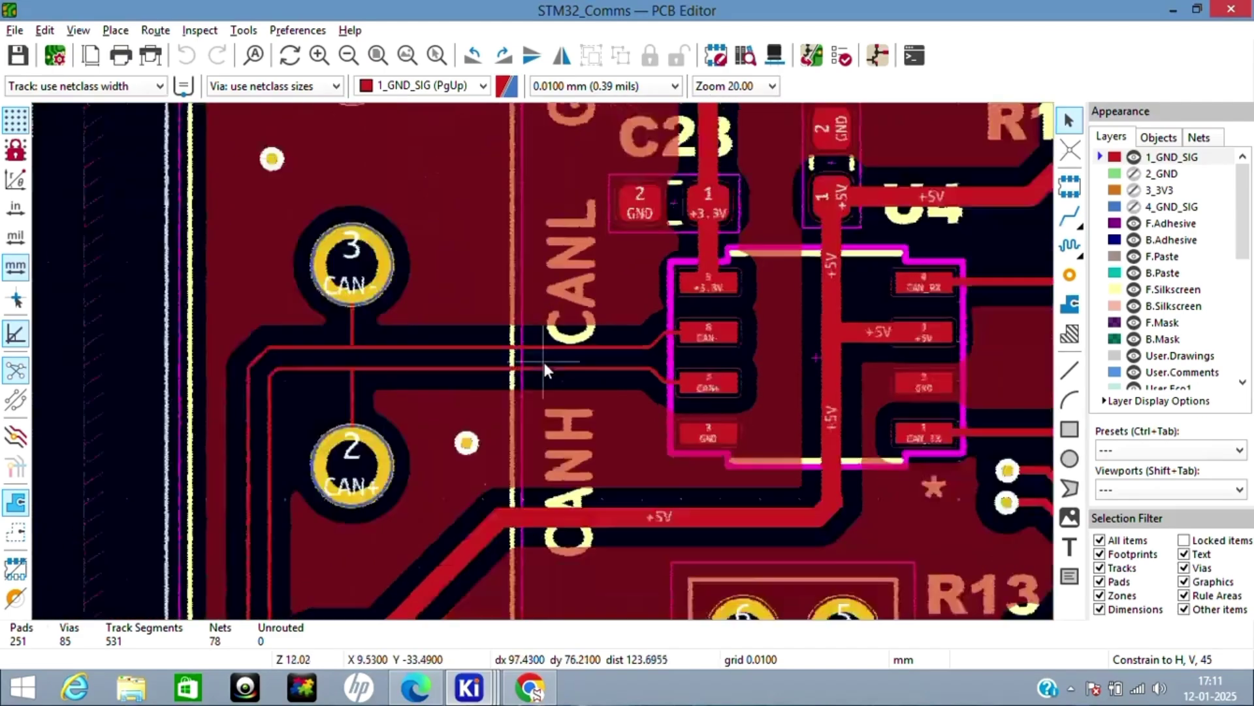
scroll(544, 367, "down", 1)
scroll(546, 370, "down", 2)
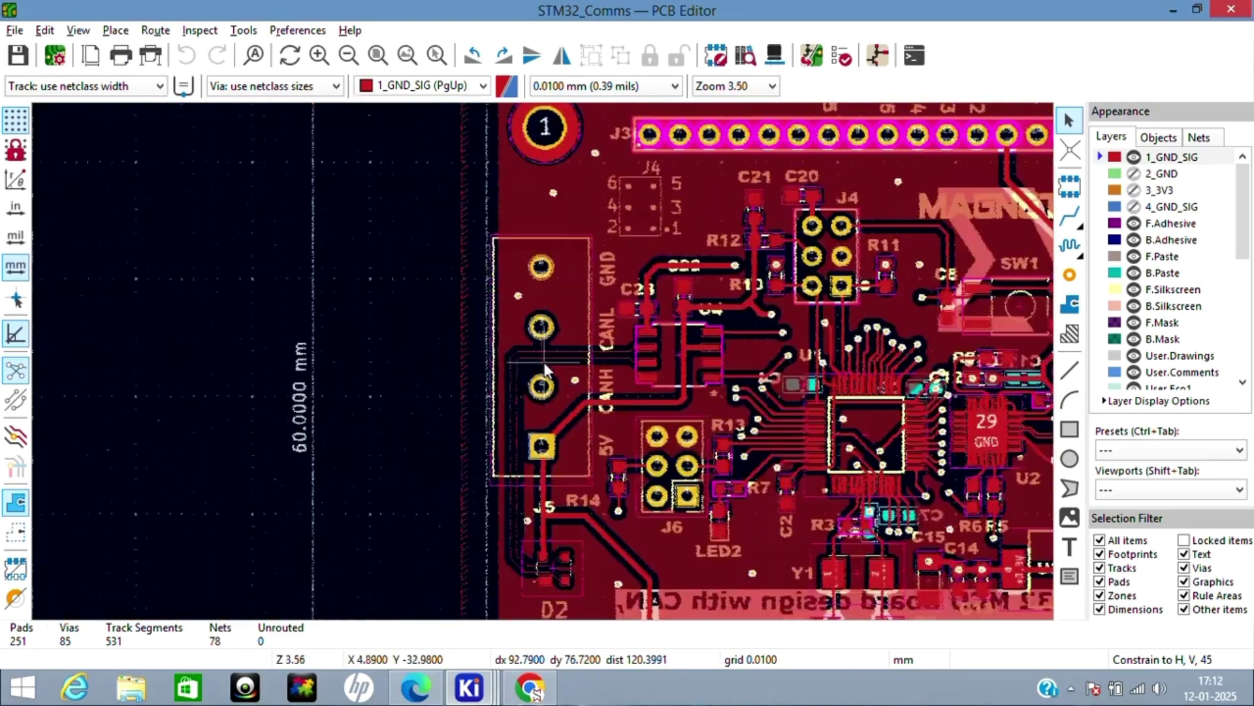
Step: Look over the remaining 1_GND_SIG routing around D2, header J2, J6 and microcontroller U1
scroll(545, 366, "down", 1)
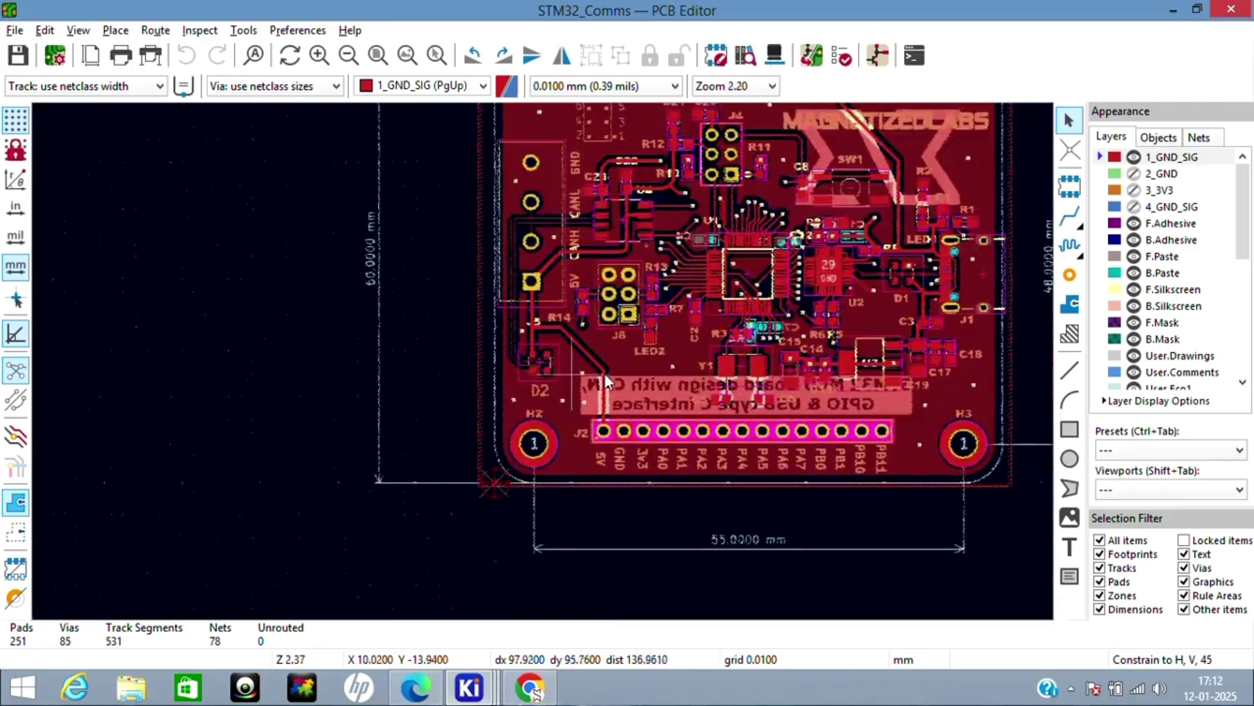
scroll(543, 366, "down", 1)
scroll(539, 366, "up", 2)
scroll(543, 367, "up", 1)
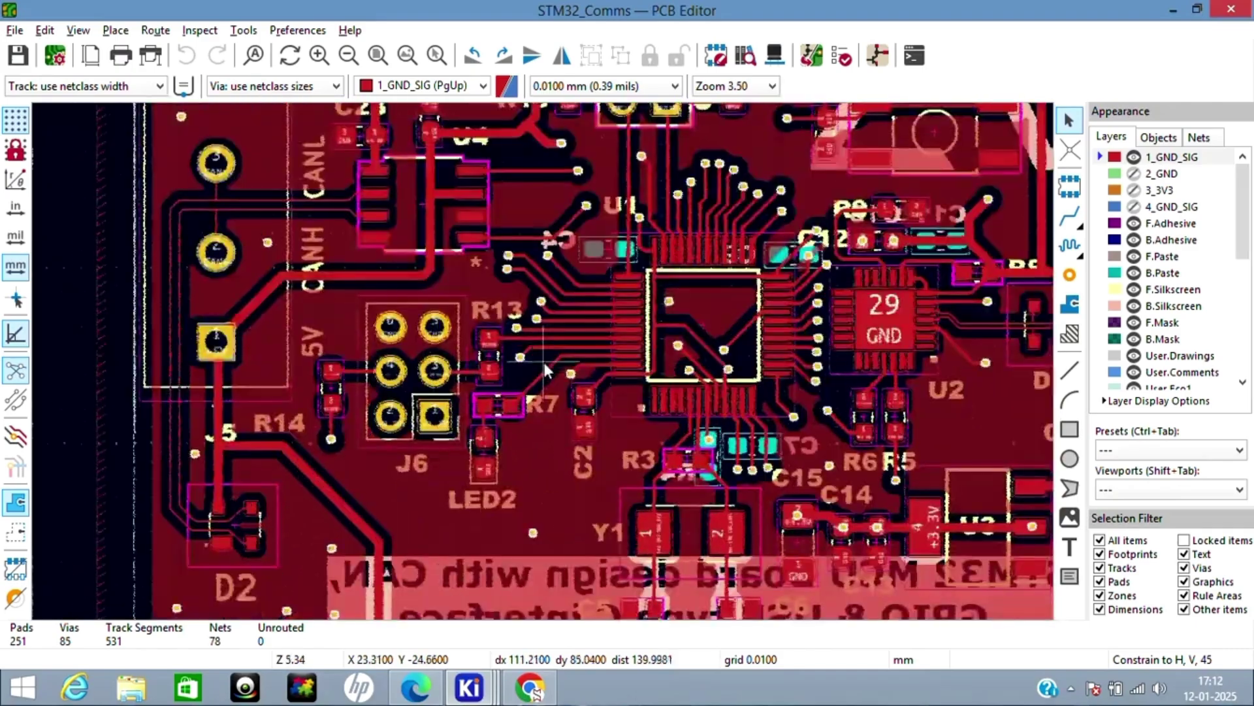
scroll(544, 366, "down", 1)
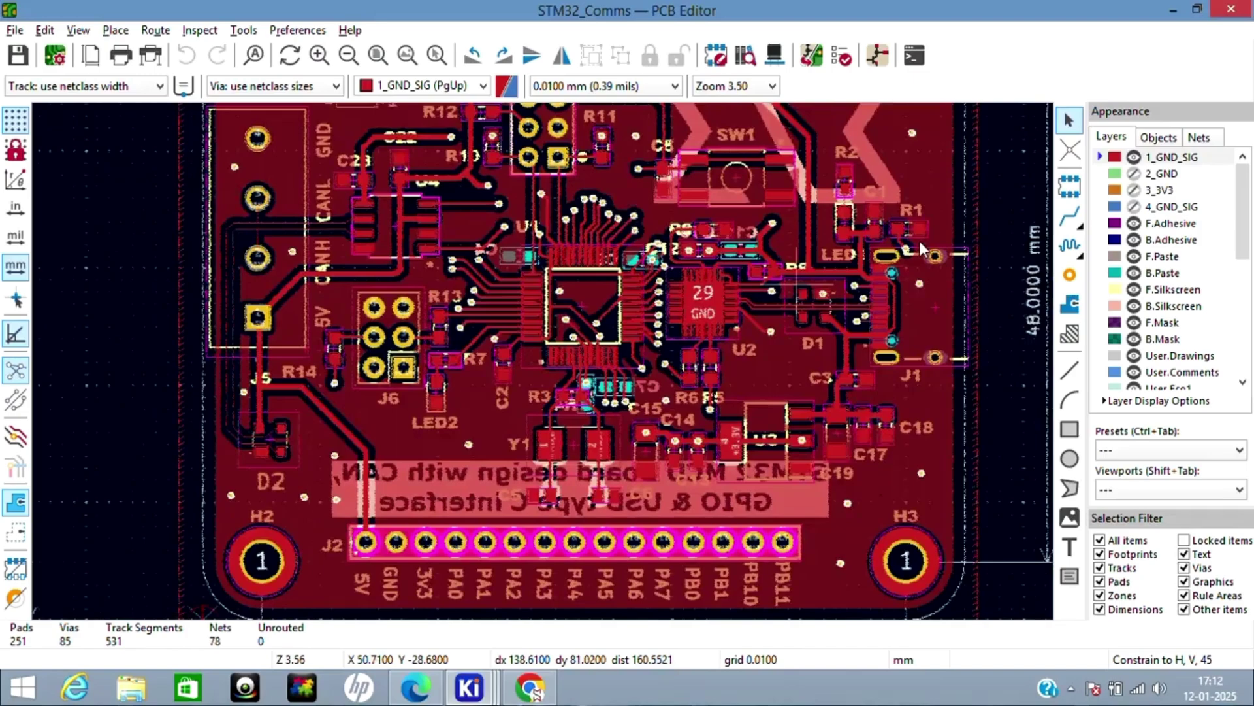
Step: Show the inner layers 2_GND and 3_3V3 and examine the vias and traces around U1 and U2
left_click(1134, 174)
scroll(544, 366, "up", 2)
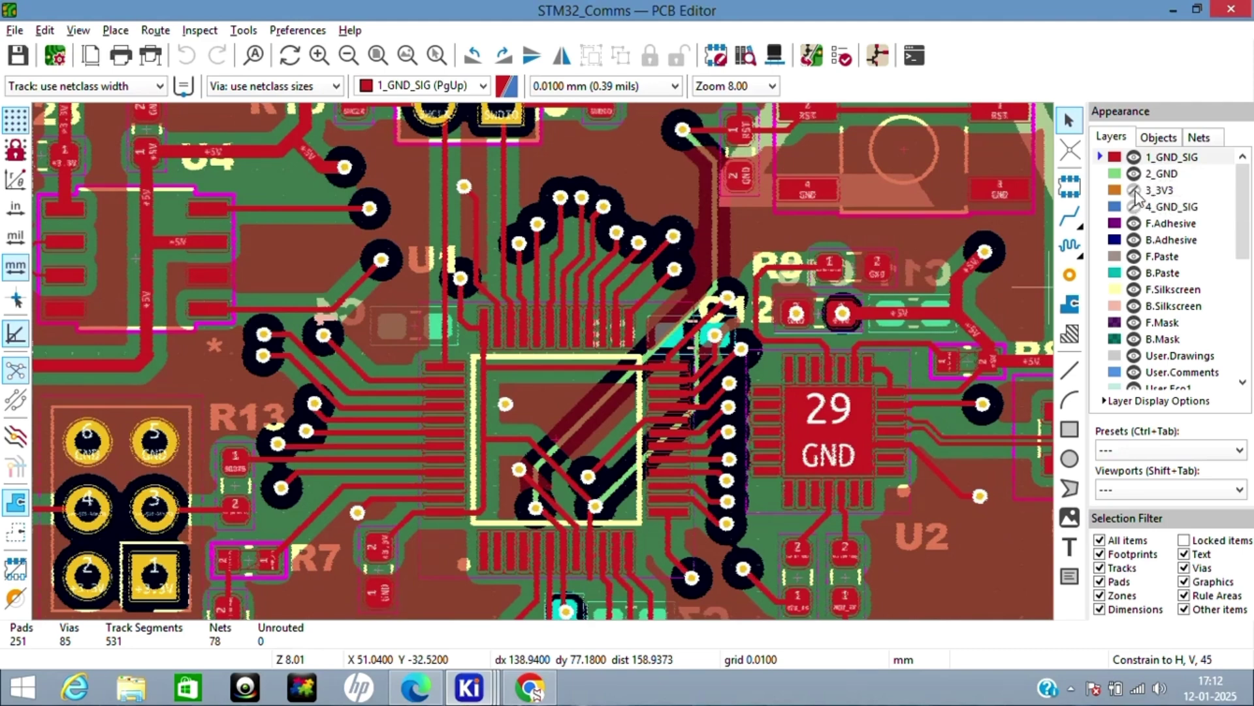
left_click(1135, 190)
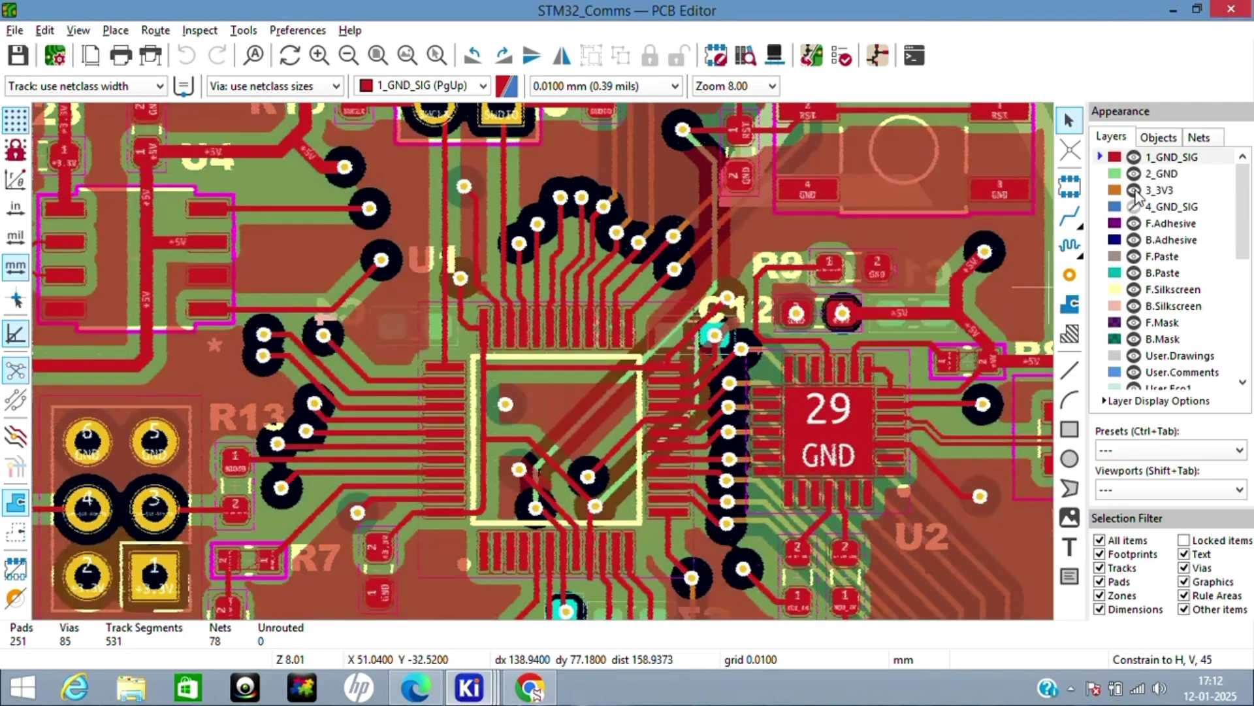
scroll(610, 353, "down", 2)
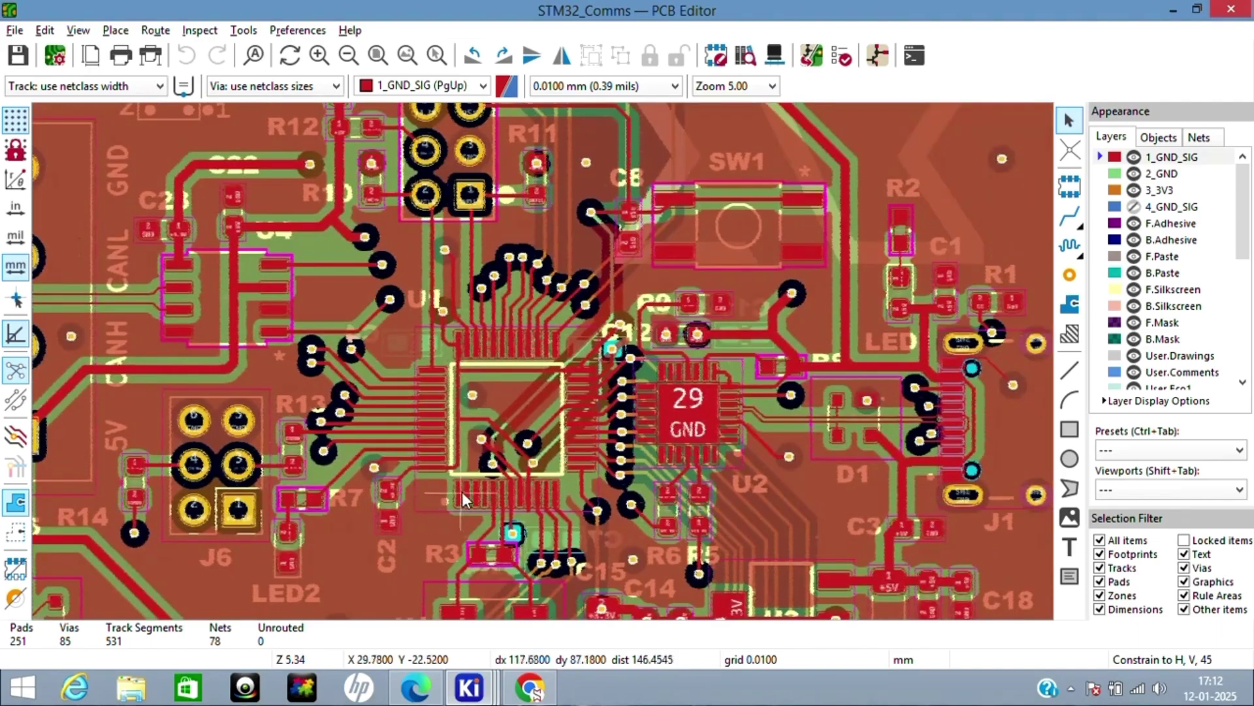
scroll(461, 491, "down", 1)
scroll(543, 362, "up", 1)
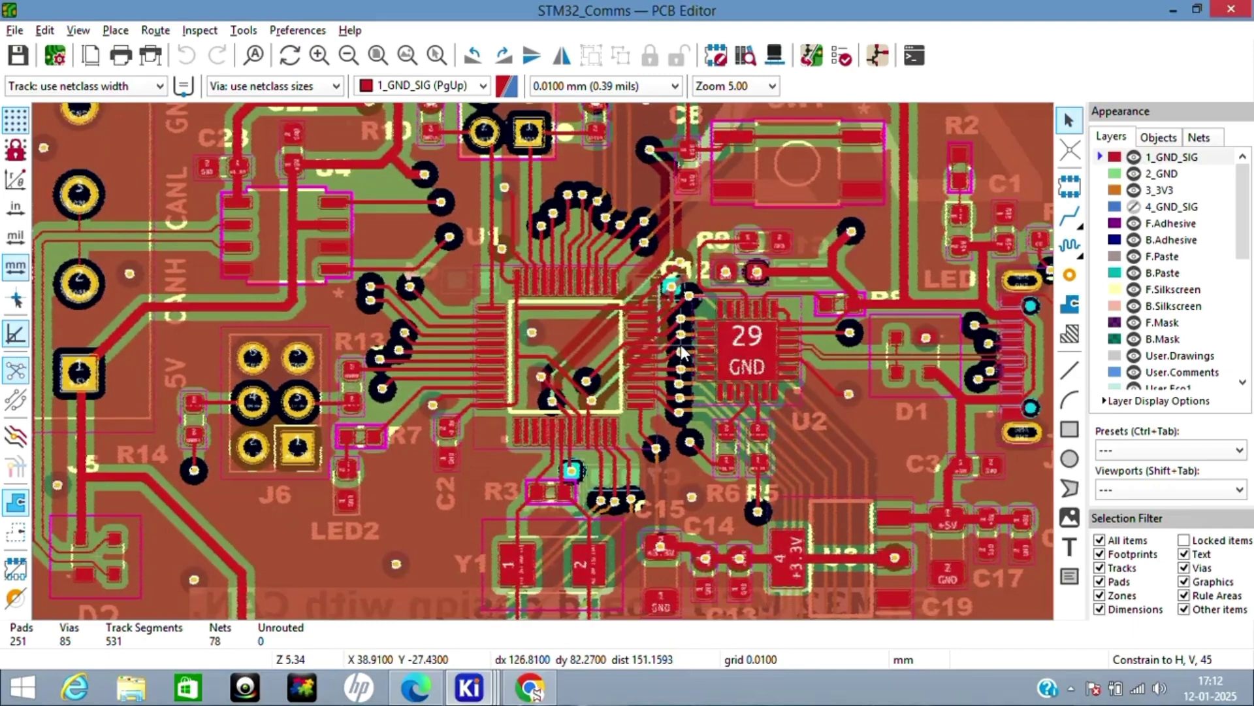
scroll(681, 344, "up", 2)
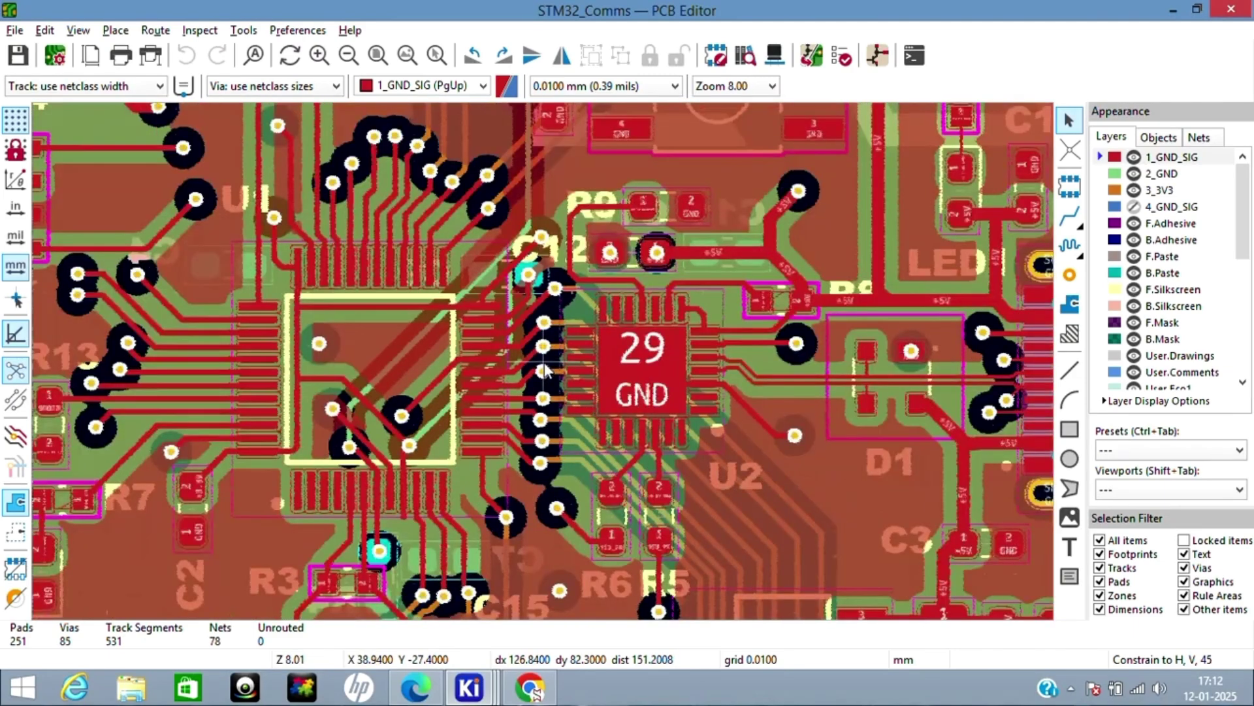
scroll(543, 362, "down", 2)
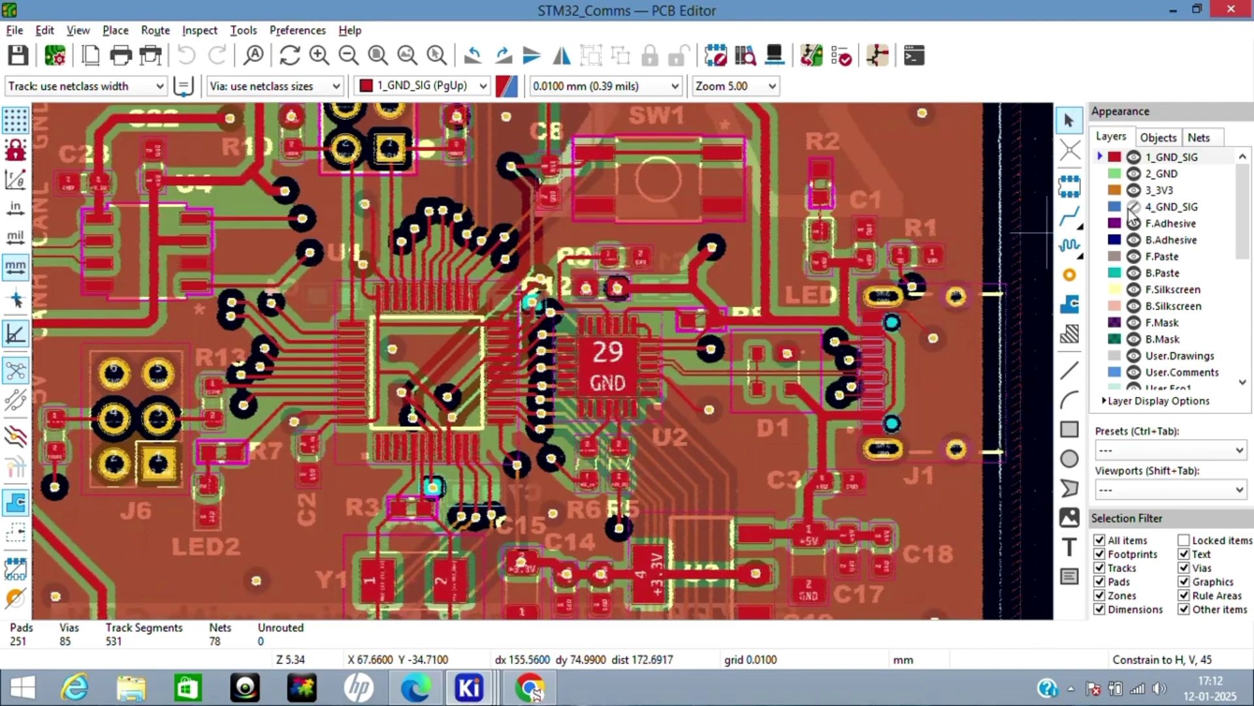
Step: Show the 4_GND_SIG layer and inspect the board with all four copper layers displayed
left_click(1133, 207)
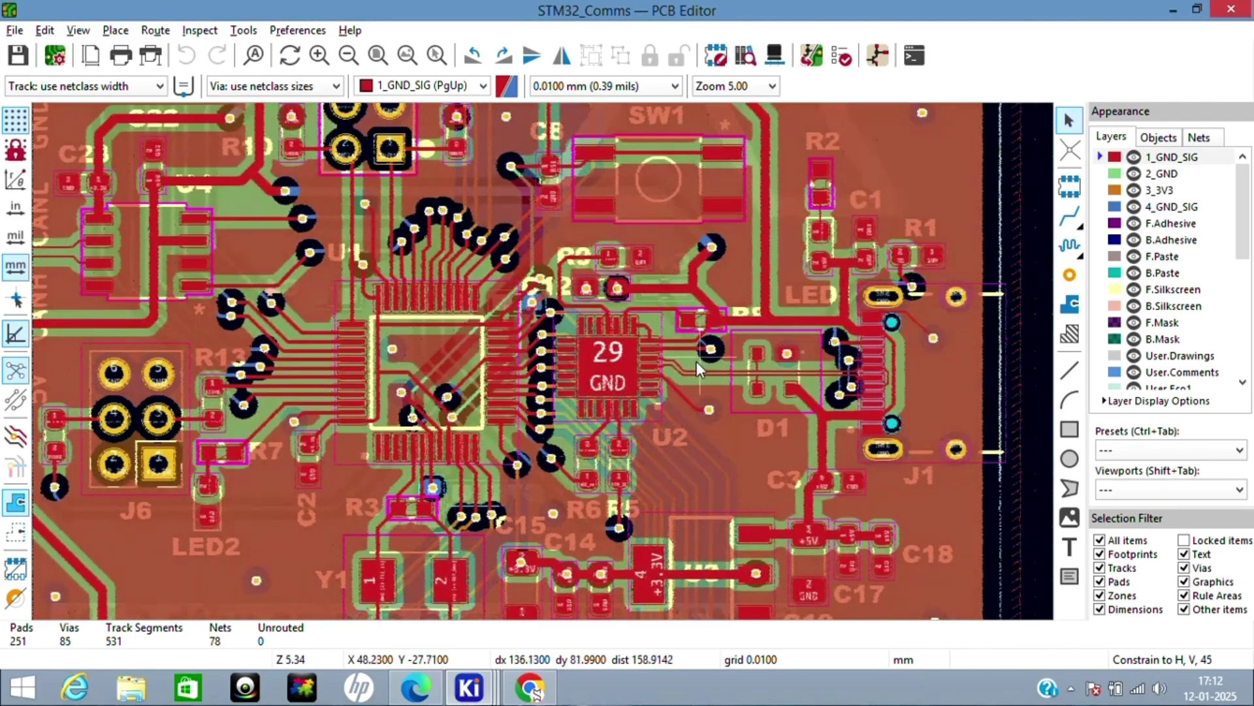
scroll(544, 362, "down", 1)
scroll(351, 342, "up", 1)
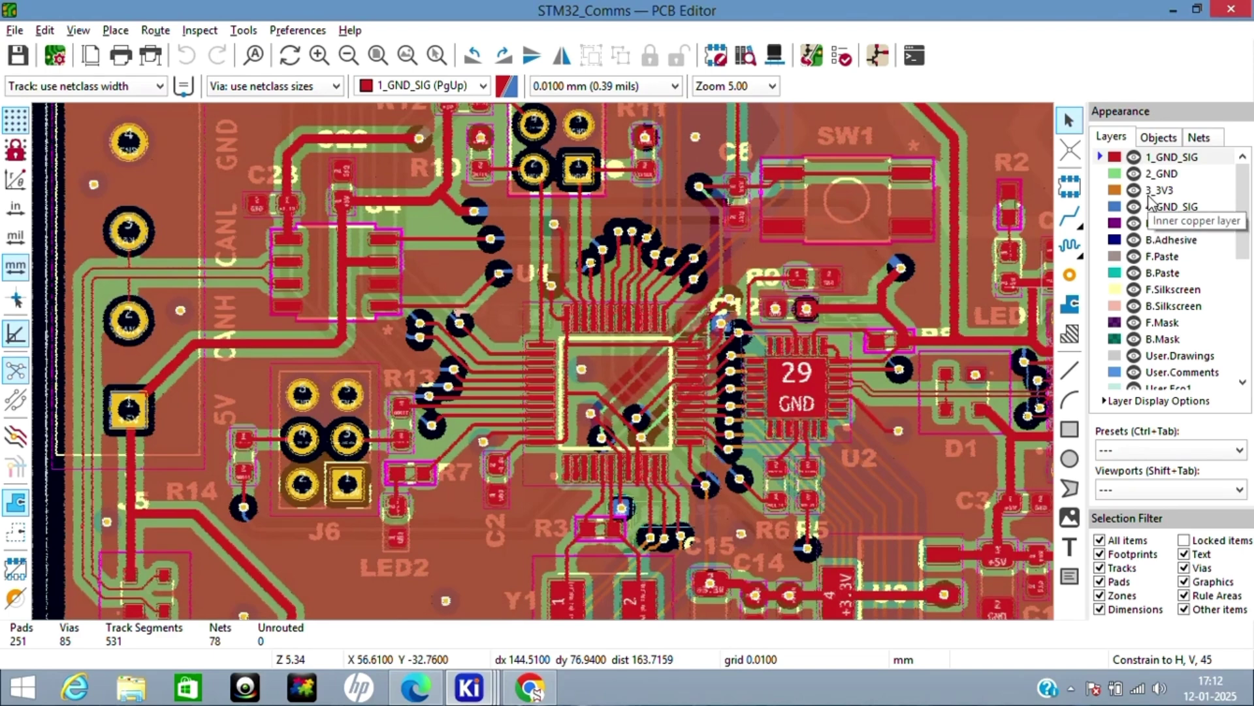
scroll(544, 363, "down", 1)
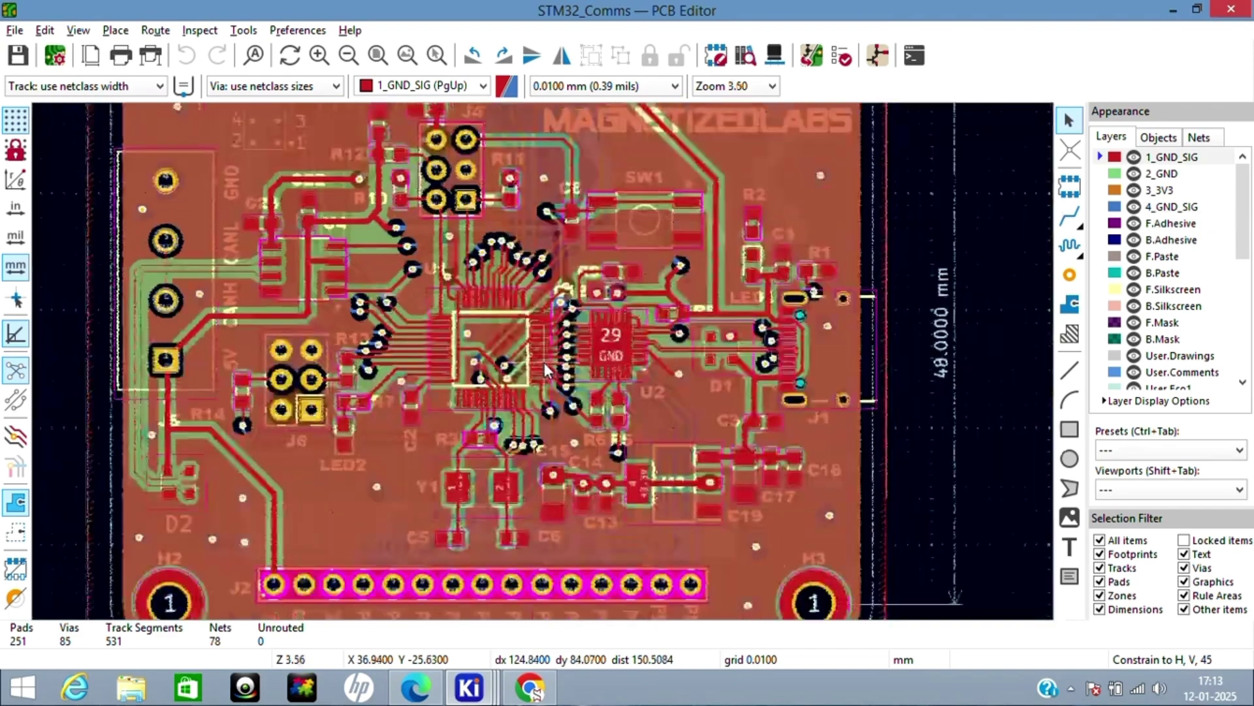
Step: Switch from the full board view to Microsoft Edge and bring up the STM32 Comms stackup.pdf document
scroll(543, 358, "down", 1)
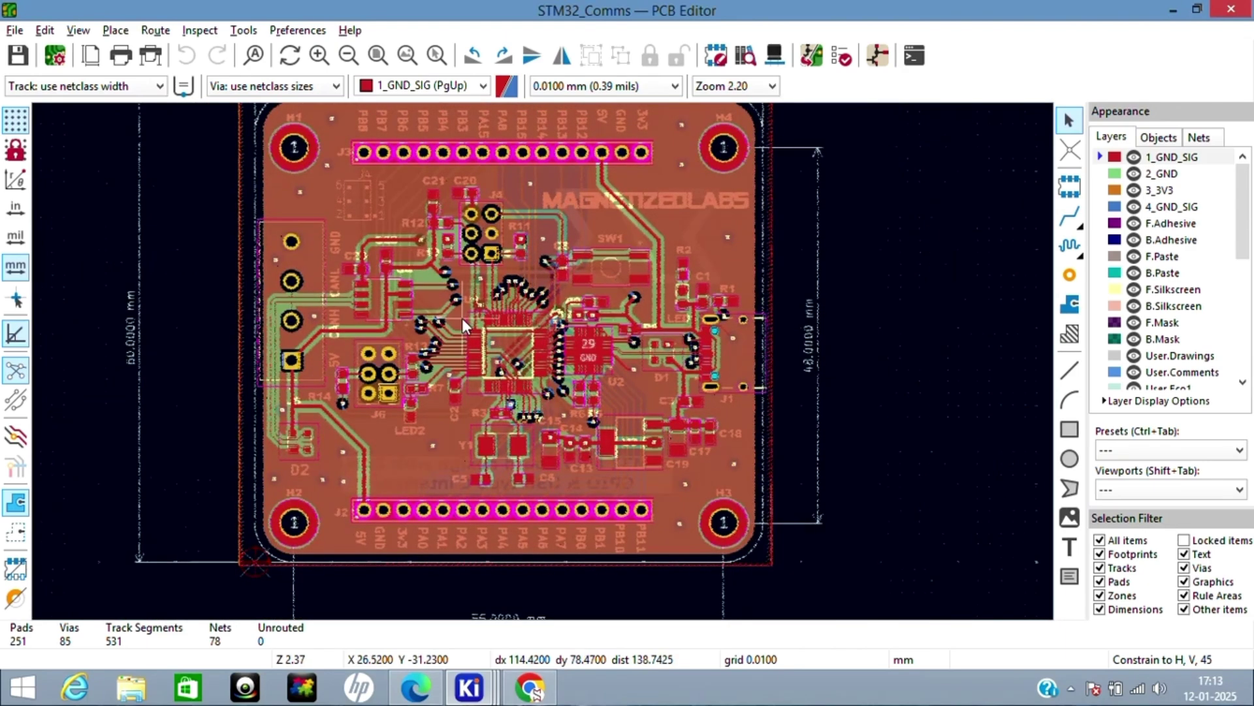
scroll(461, 319, "up", 1)
scroll(527, 391, "down", 1)
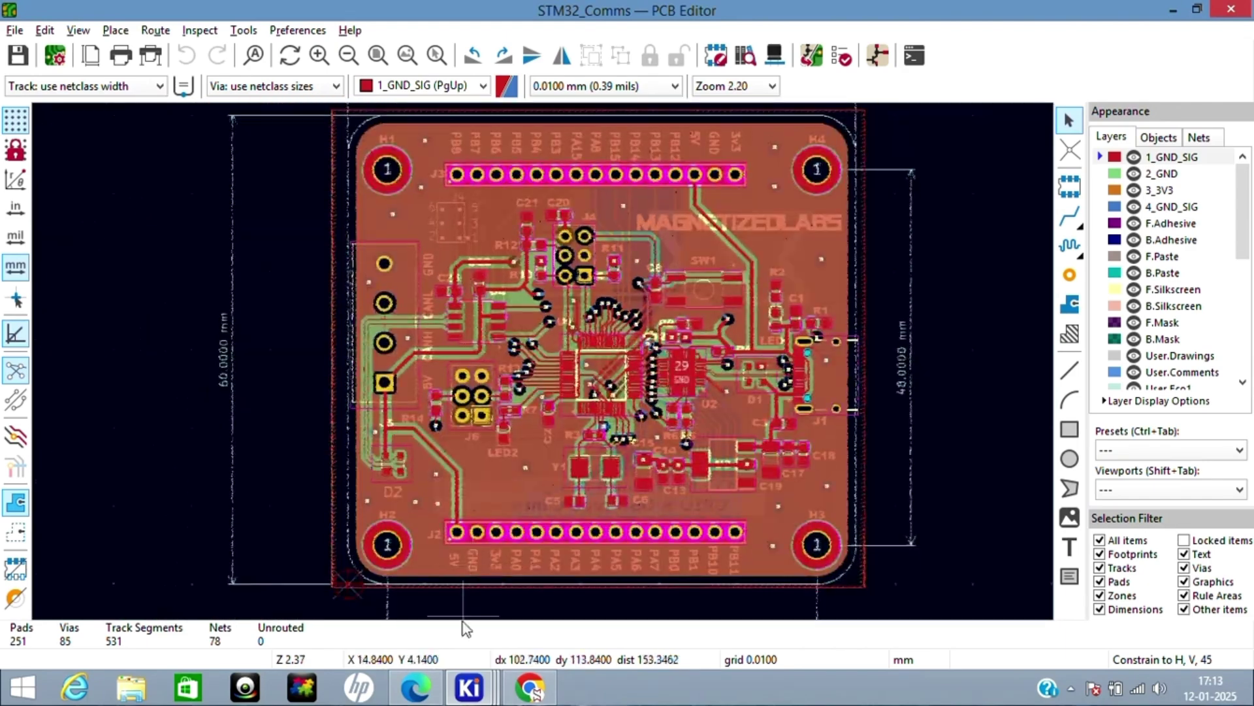
left_click(416, 693)
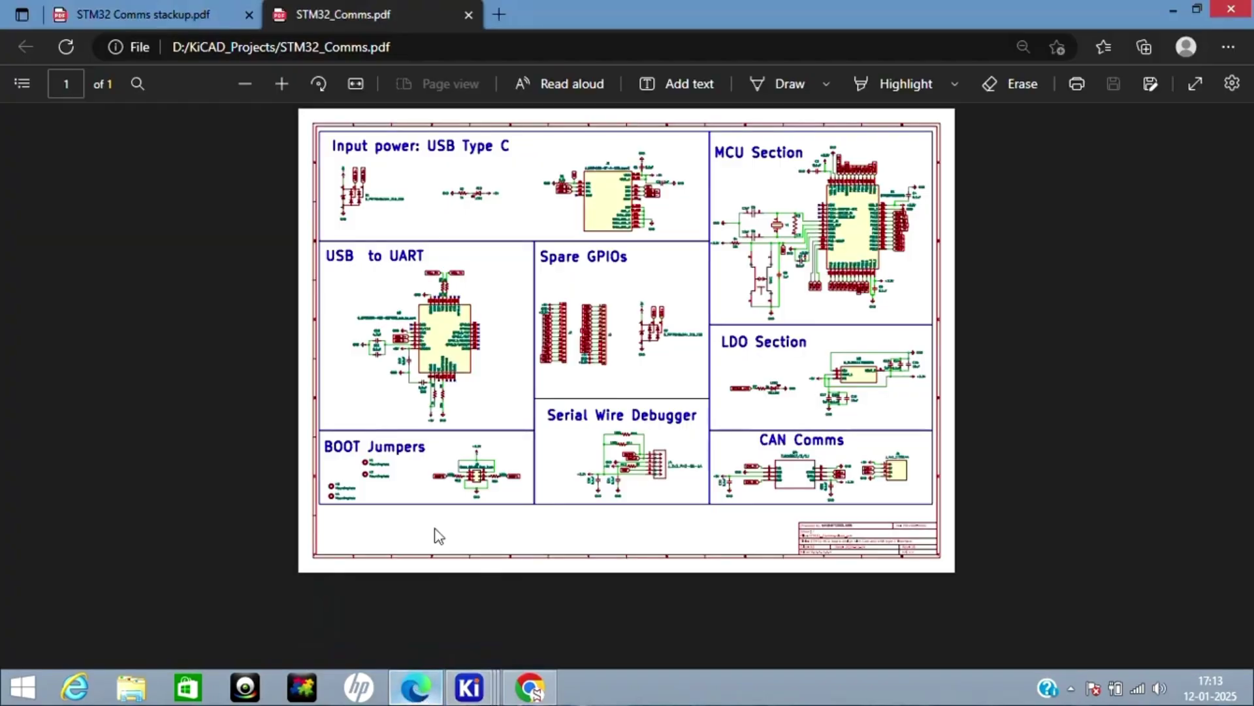
left_click(154, 16)
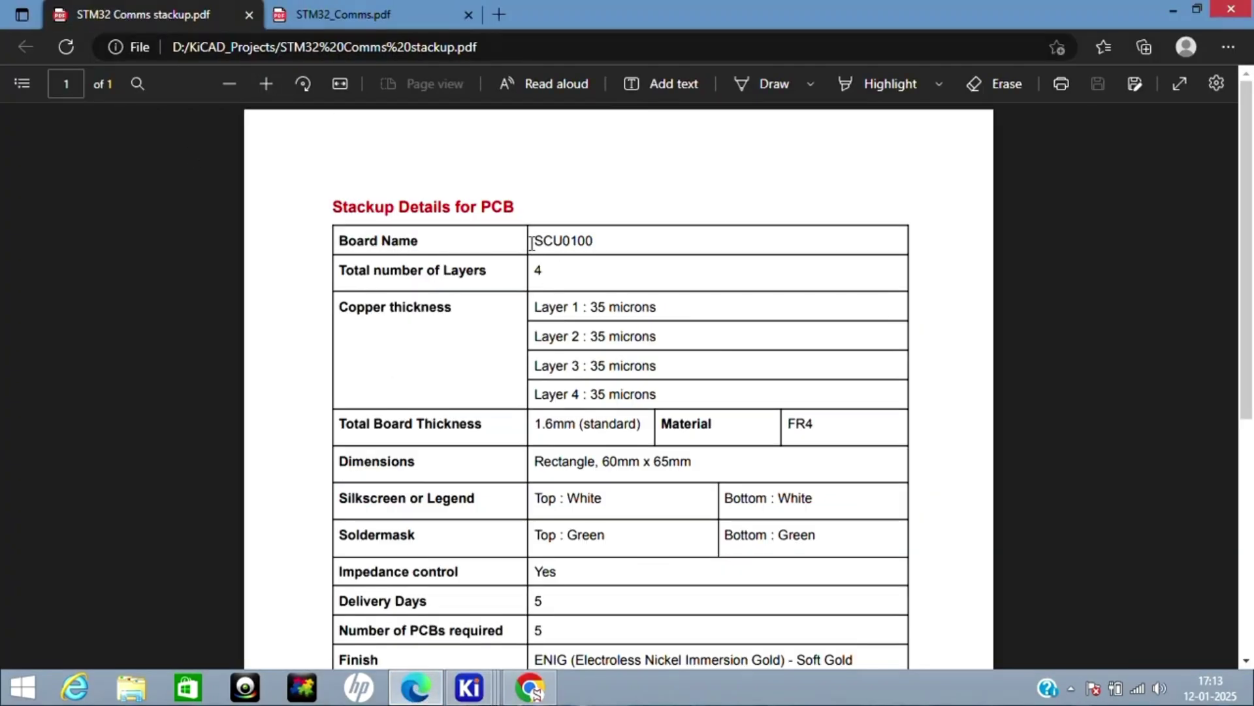
Step: Read through the Stackup Details for PCB table, from the board name and copper thickness down to the finish
left_click_drag(535, 241, 547, 246)
left_click(549, 247)
scroll(630, 371, "down", 2)
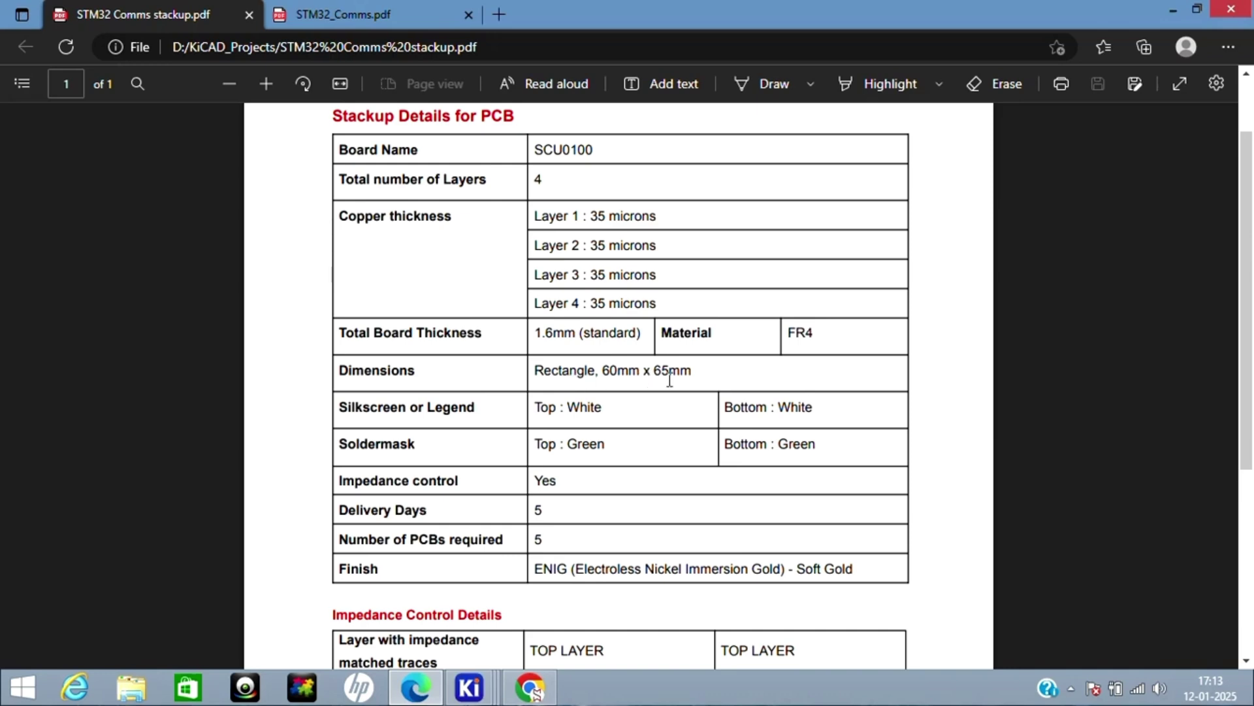
scroll(670, 379, "down", 1)
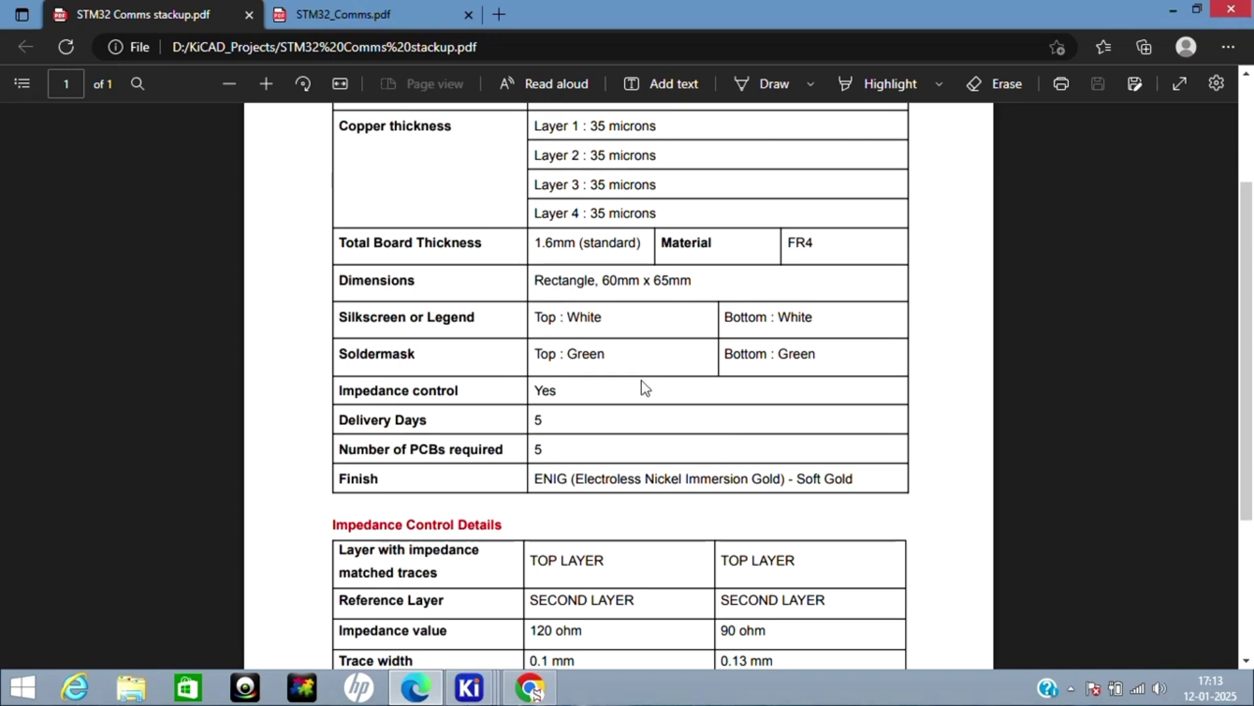
scroll(627, 385, "down", 1)
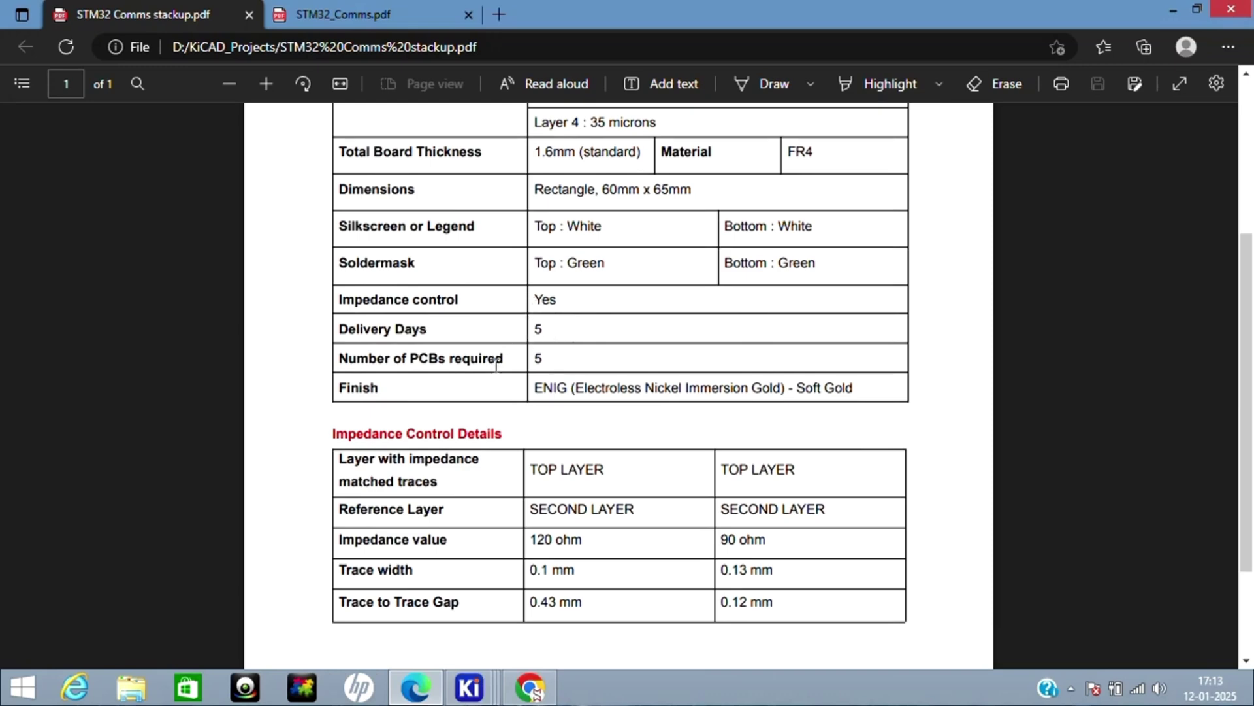
scroll(496, 363, "down", 1)
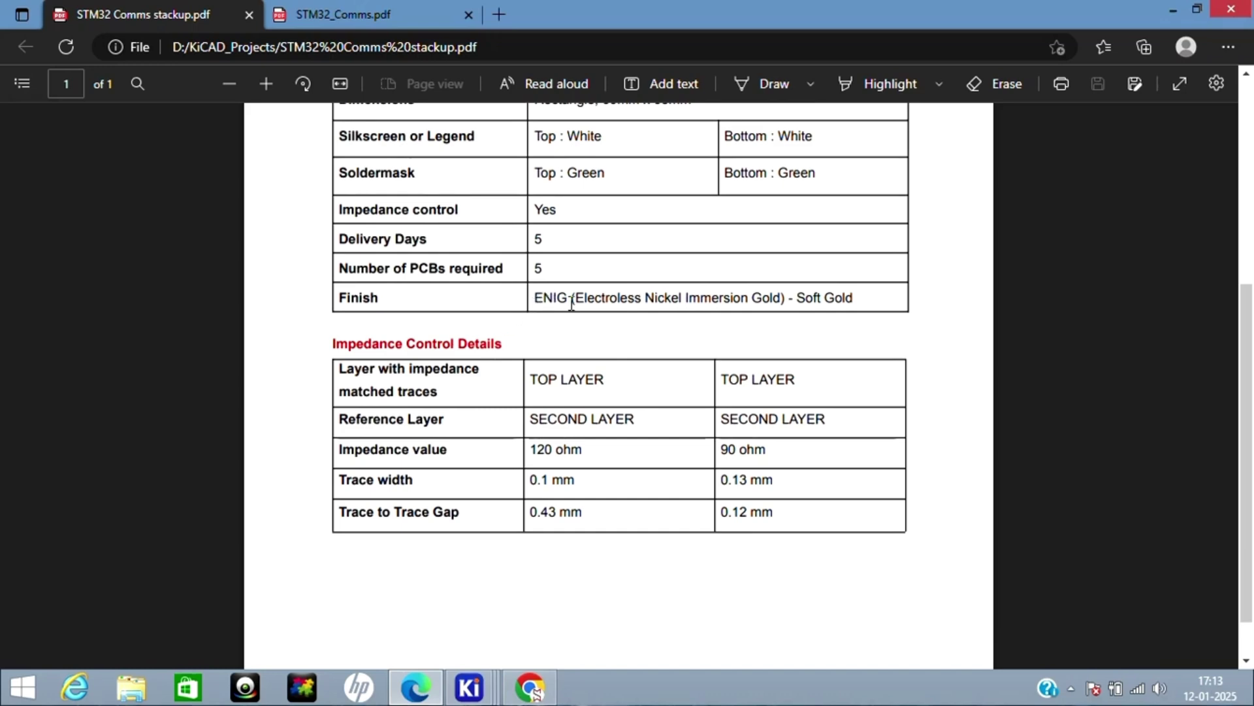
scroll(571, 302, "down", 1)
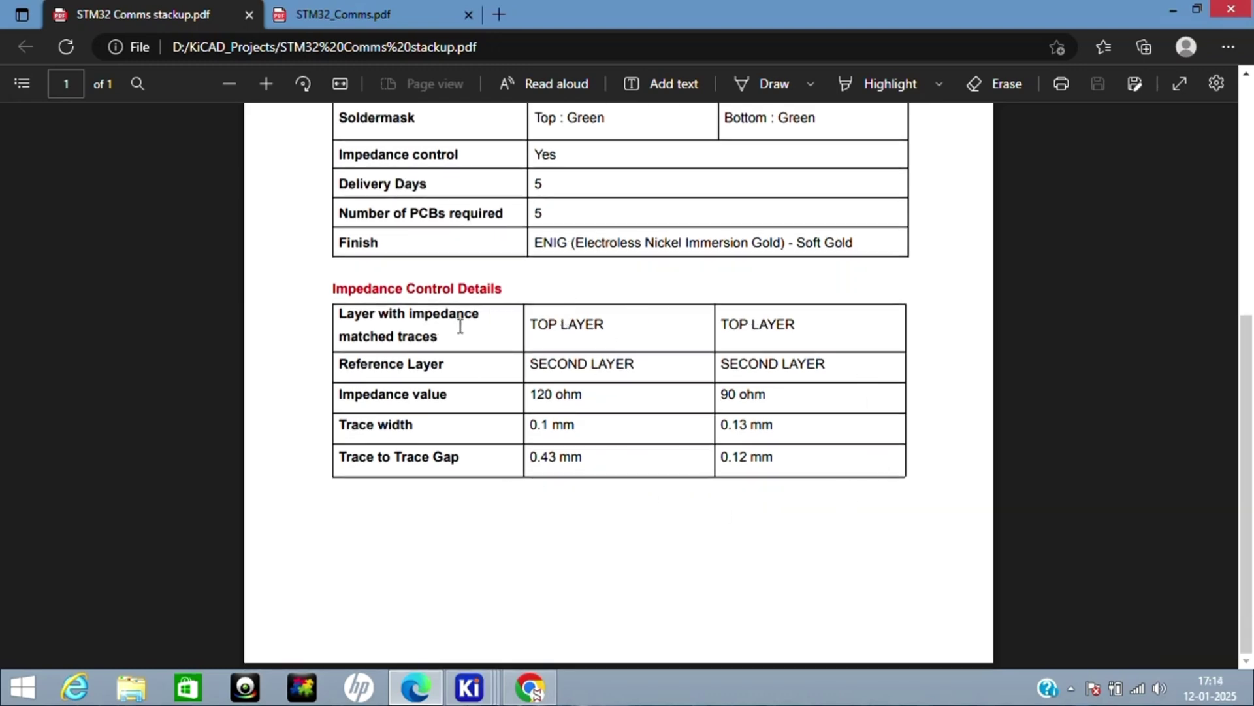
Step: Examine the Impedance Control Details table, comparing layers, impedance values, trace widths and trace gaps in both columns
left_click_drag(524, 326, 597, 323)
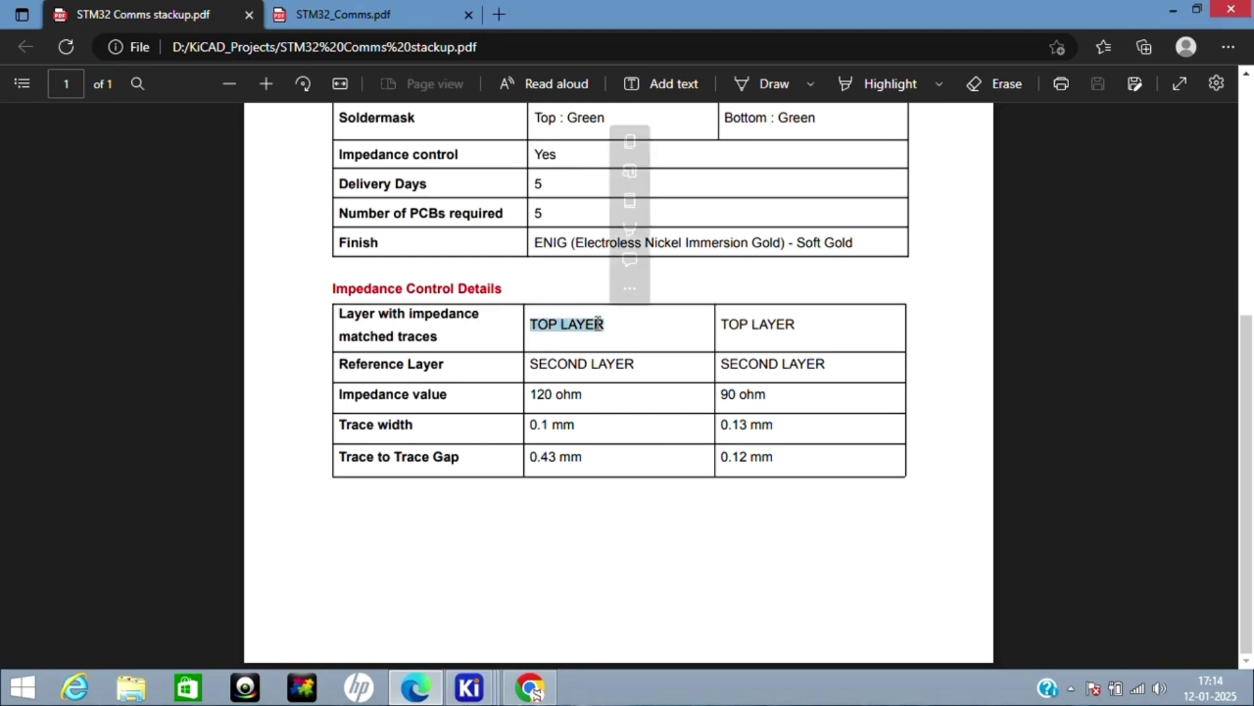
mouse_move(644, 366)
left_mouse_down()
mouse_move(541, 367)
mouse_move(577, 394)
mouse_move(479, 426)
mouse_move(497, 423)
left_mouse_up()
left_click(588, 366)
left_click(564, 410)
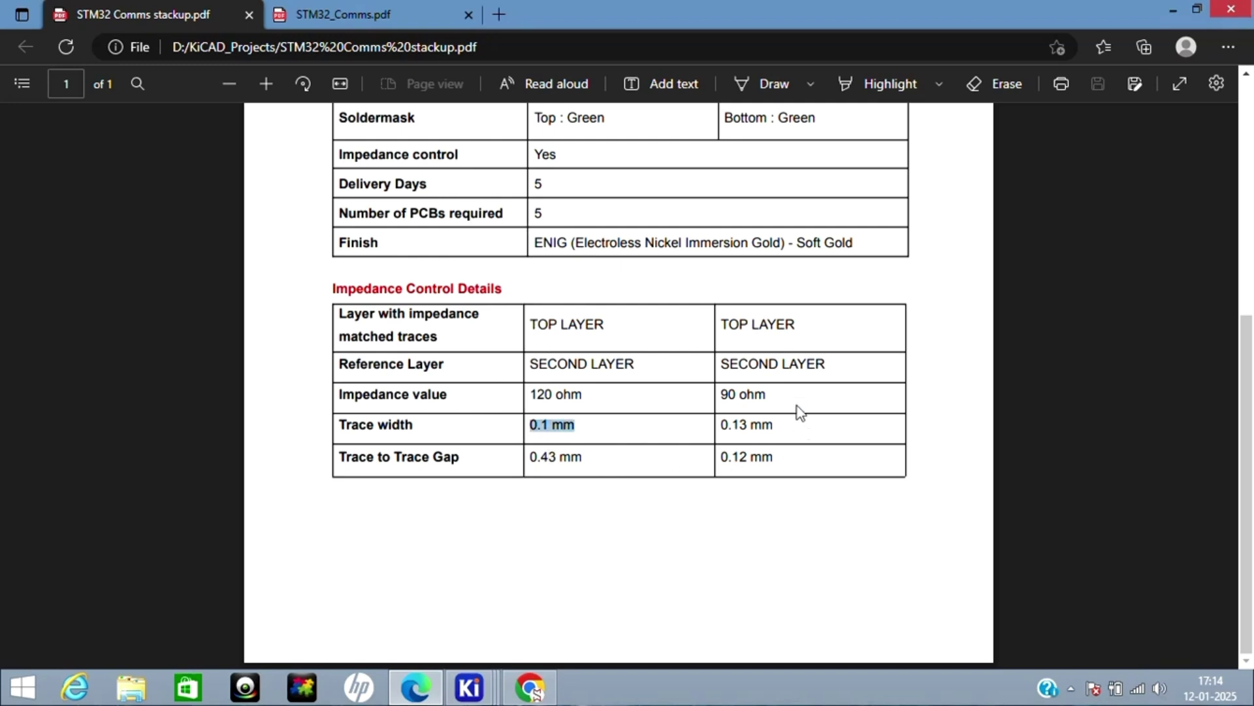
left_click_drag(767, 393, 725, 394)
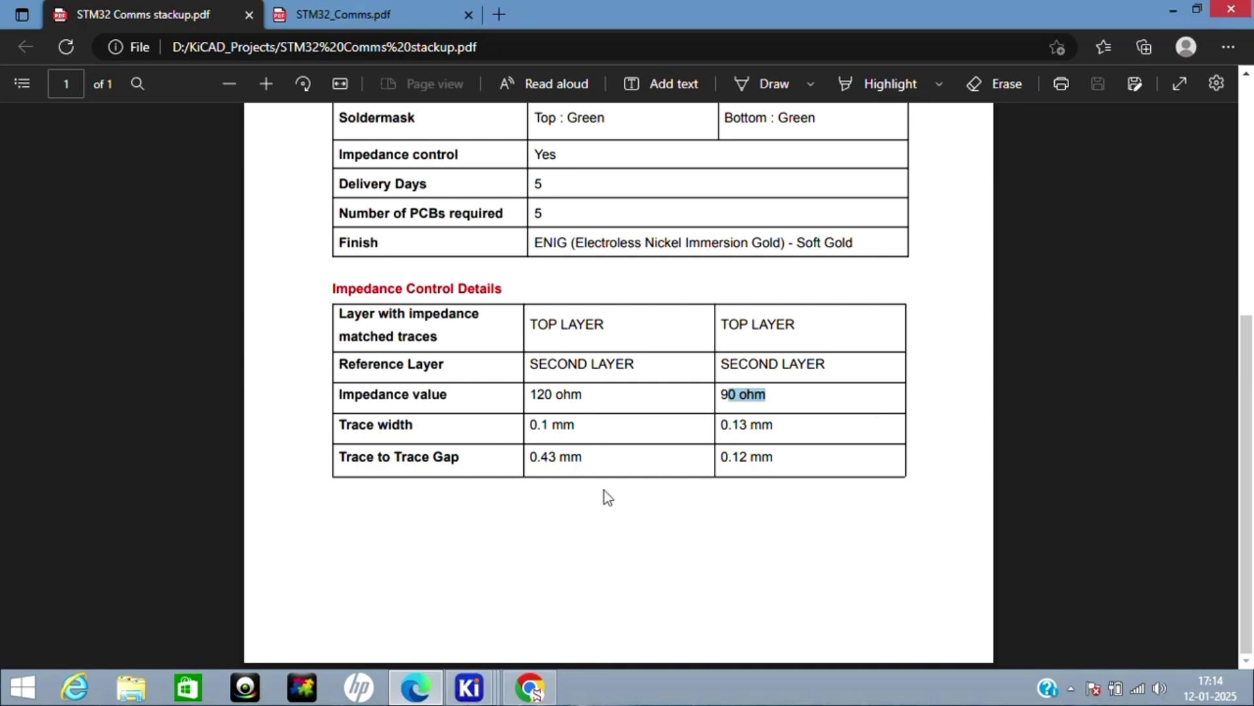
left_click(634, 516)
scroll(588, 458, "up", 1)
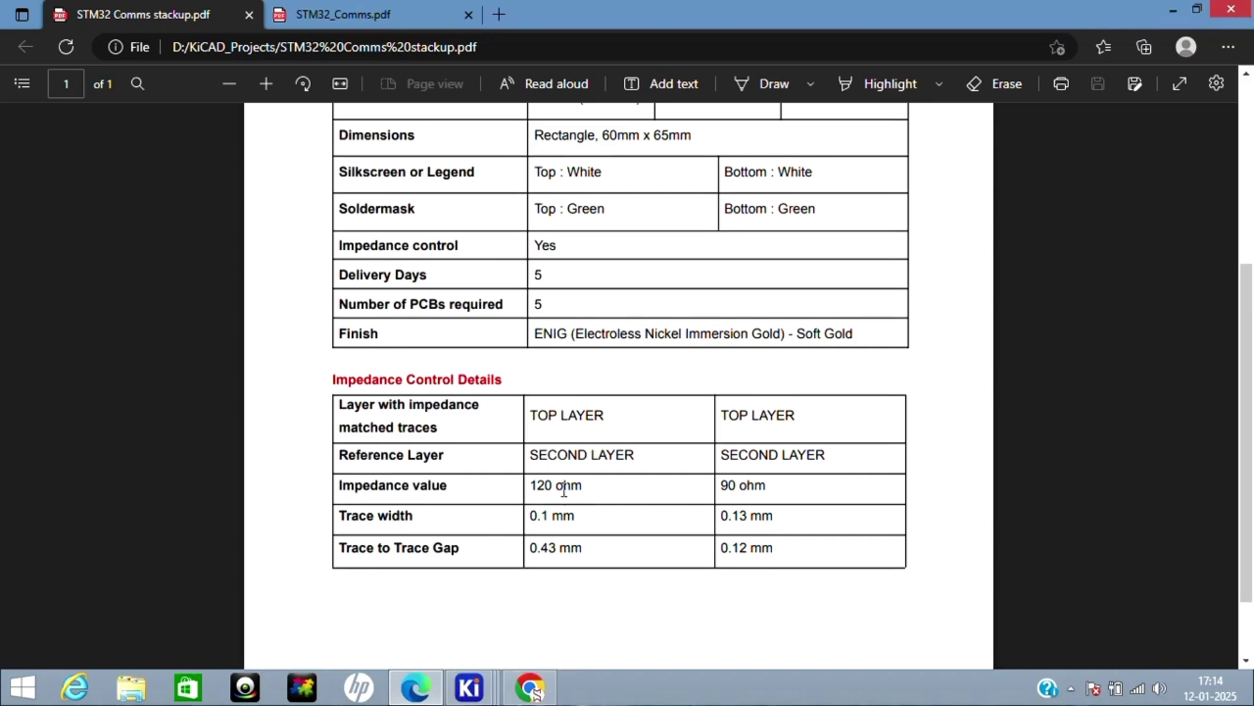
Step: Switch back to the STM32_Comms board in the KiCad PCB Editor and view the area around microcontroller U1
mouse_move(469, 687)
left_click(475, 588)
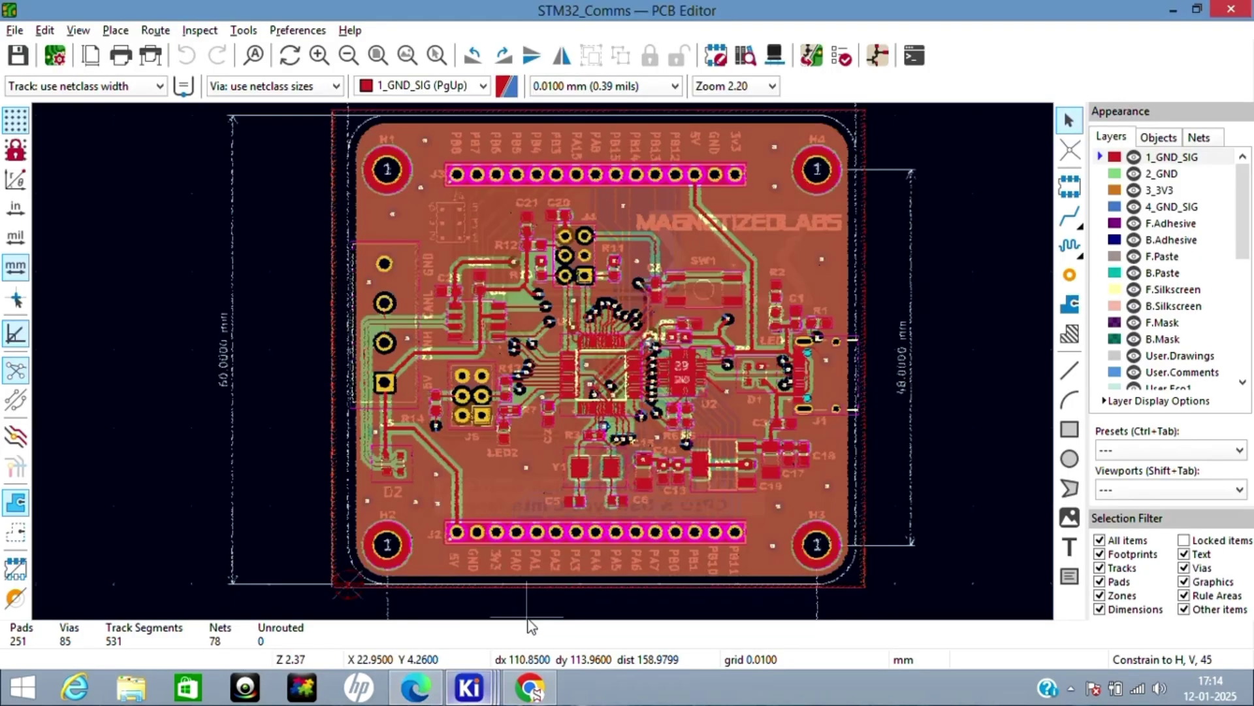
scroll(598, 257, "up", 2)
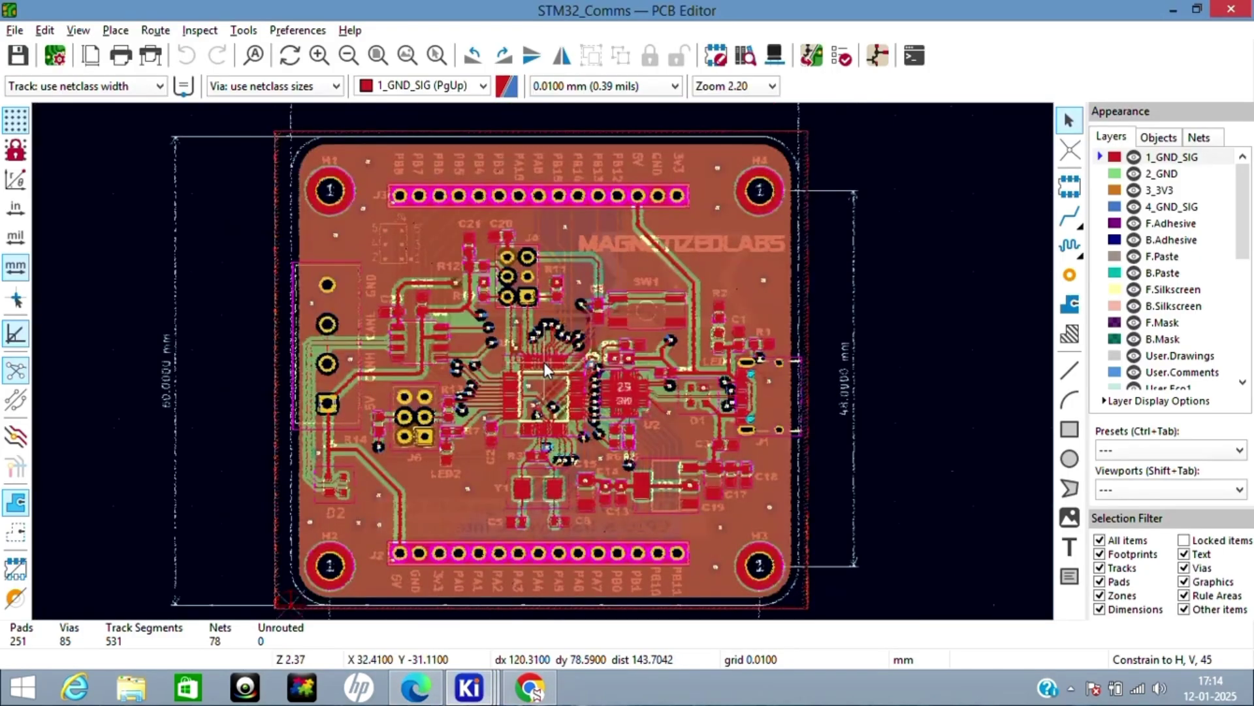